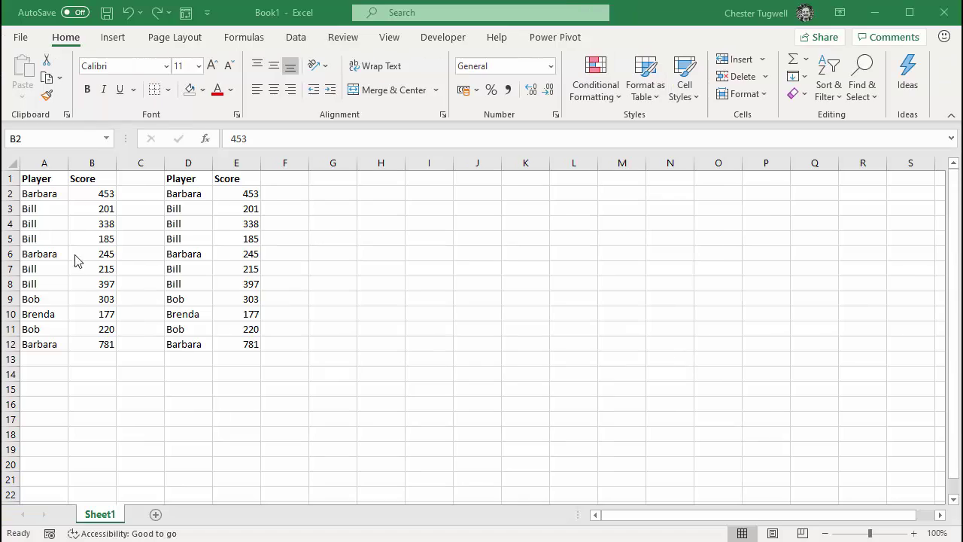
Select a cell in the Player/Score data in A1:B12 and bring up the Insert ribbon
click(93, 219)
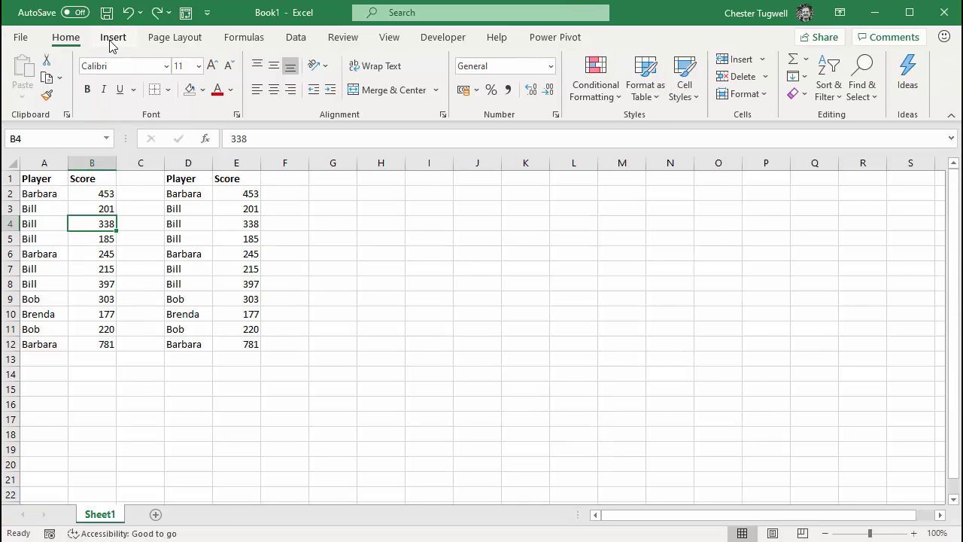
click(111, 41)
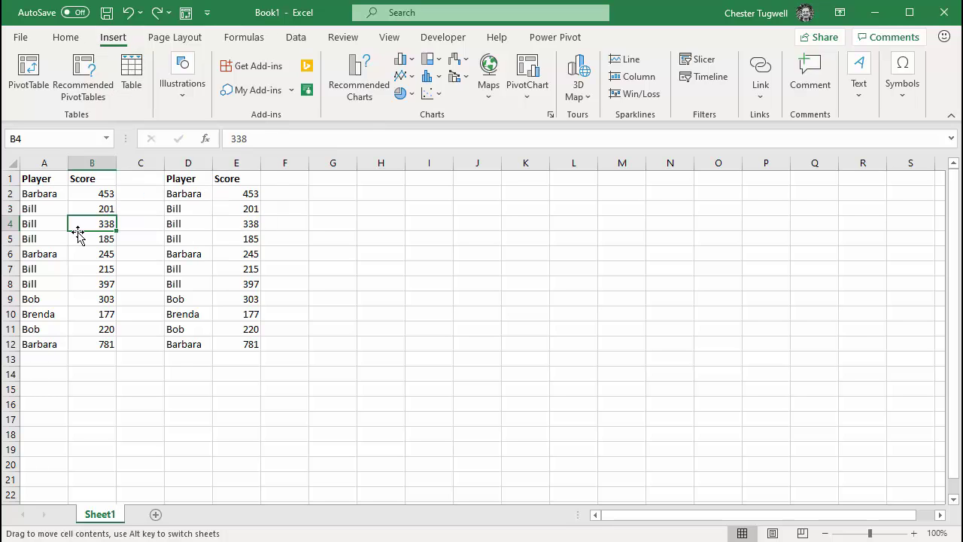
Convert the Player/Score range $A$1:$B$12 into a table with headers, named Table2
key(ctrl+t)
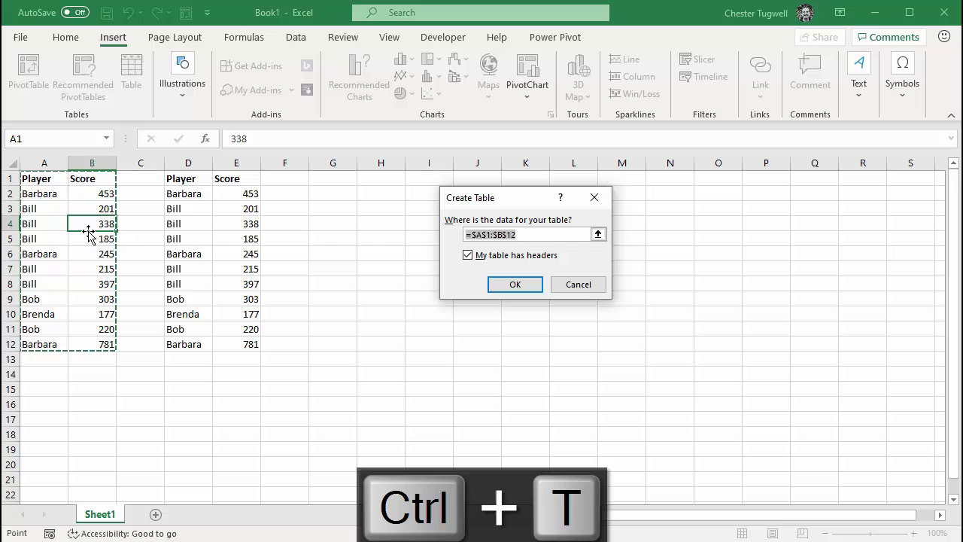
click(516, 285)
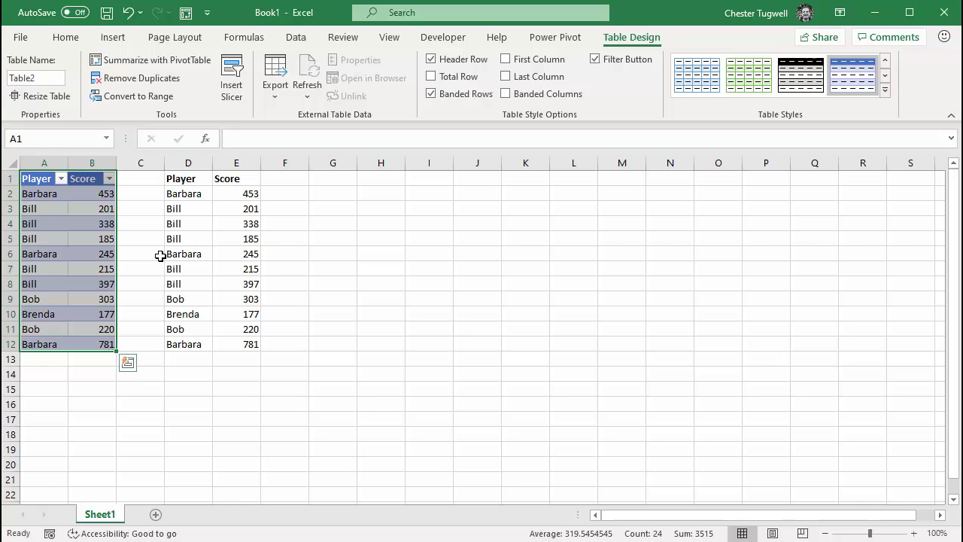
click(83, 238)
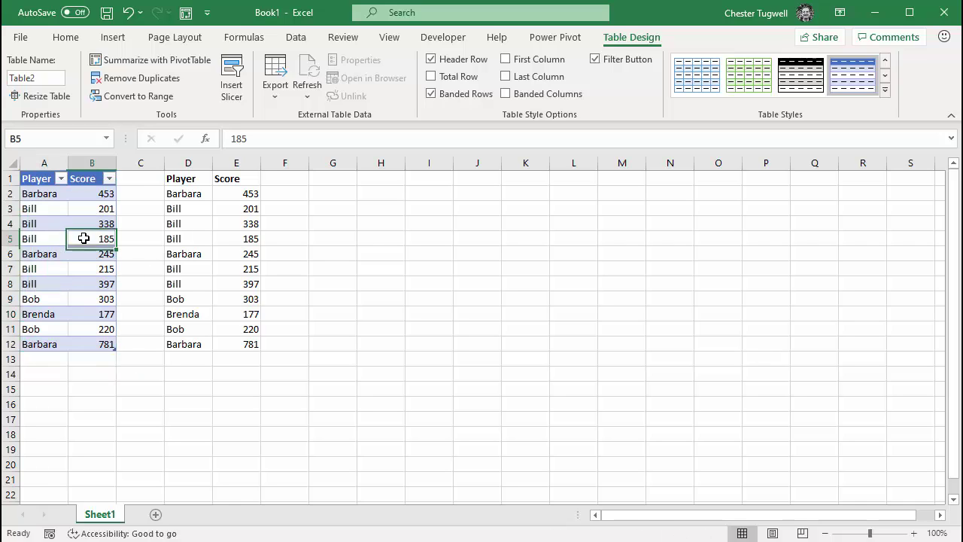
click(118, 42)
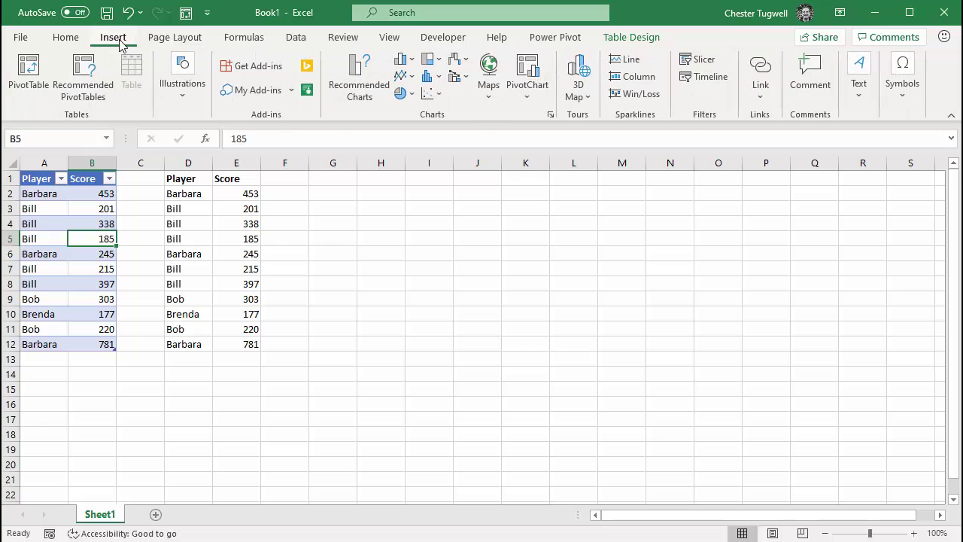
Insert a pivot table at G1 from Table2, summing Score by Player (grand total 3515)
click(28, 71)
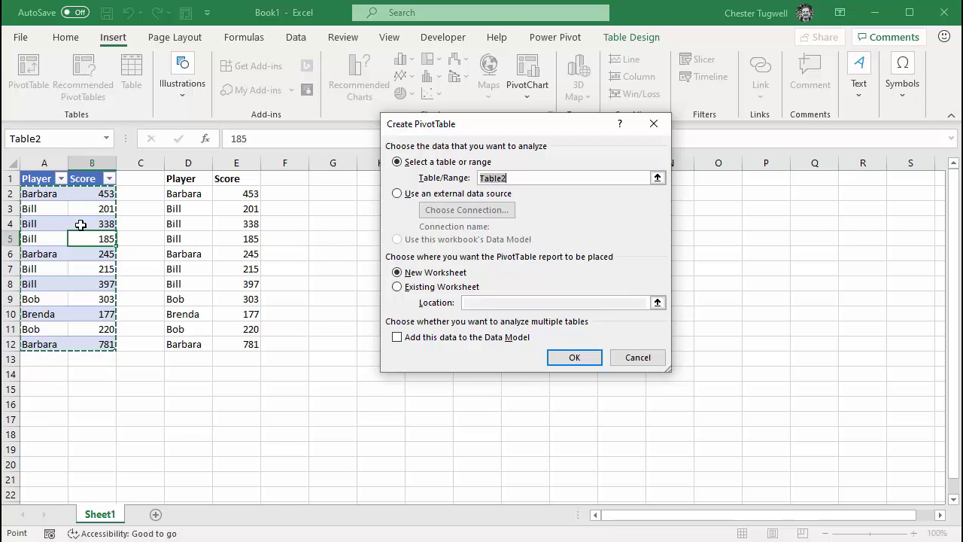
click(415, 287)
click(487, 303)
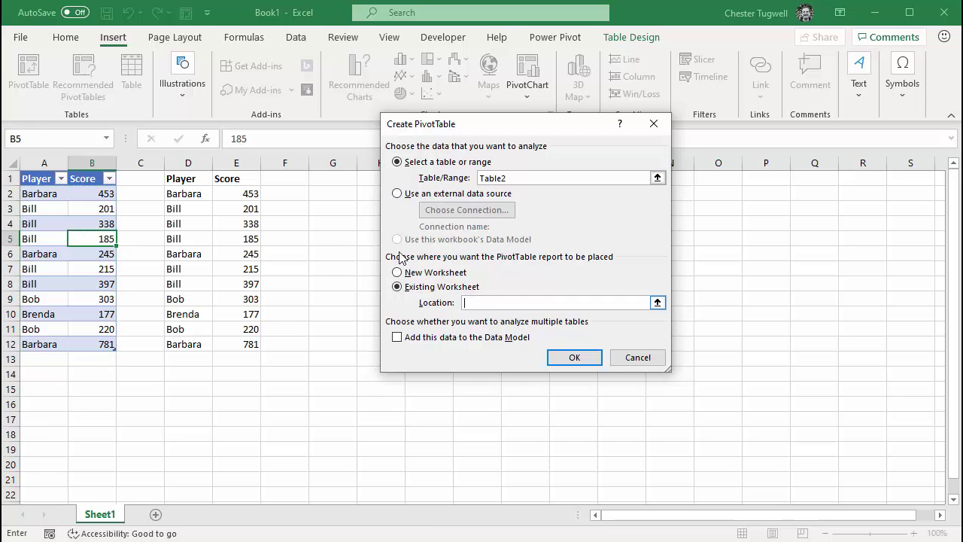
click(339, 179)
click(585, 358)
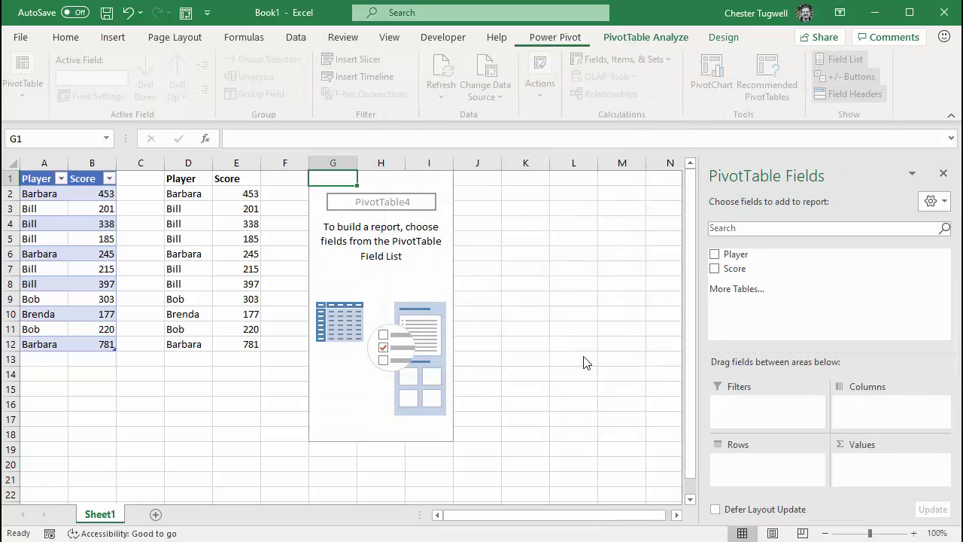
click(714, 254)
click(714, 269)
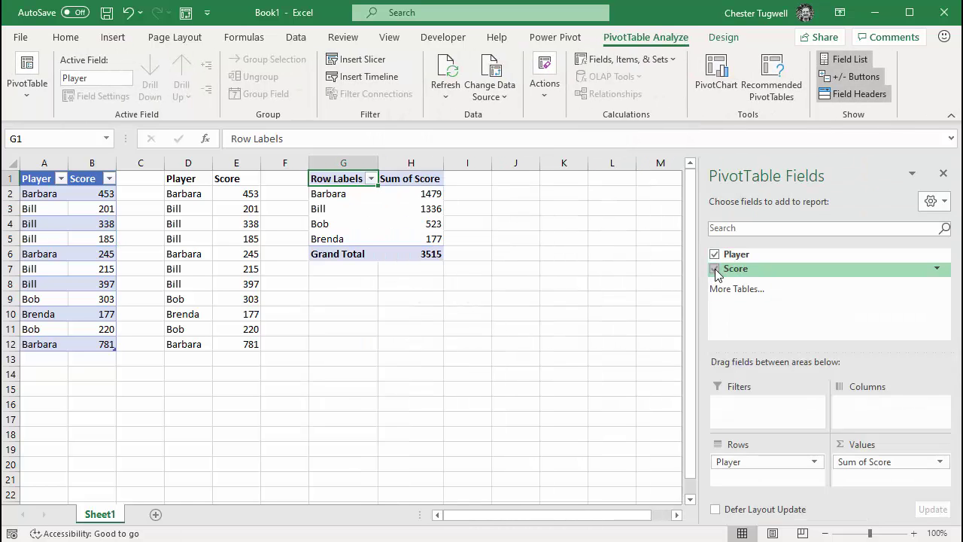
Enter Boris with a score of 900 in new row 13 of the table
click(39, 353)
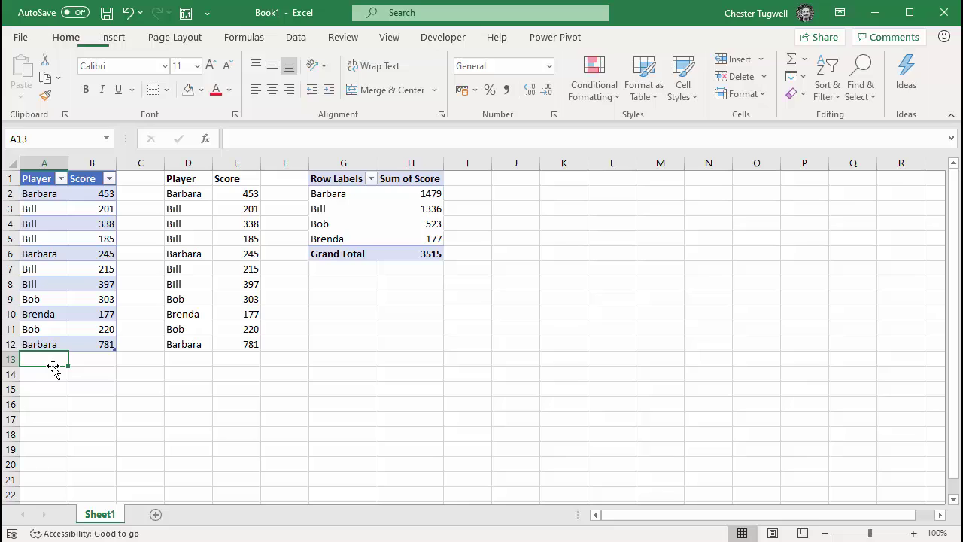
text(Boris)
key(Tab)
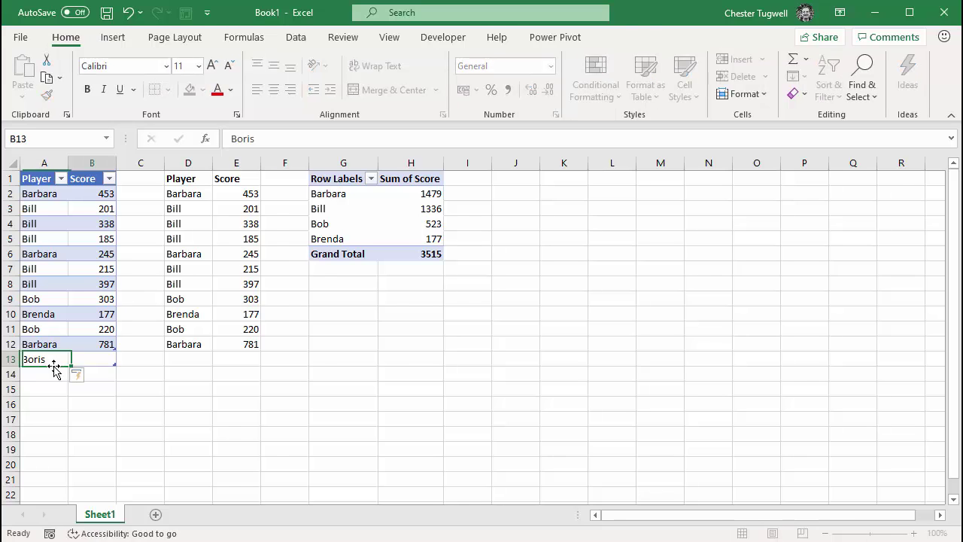
text(900)
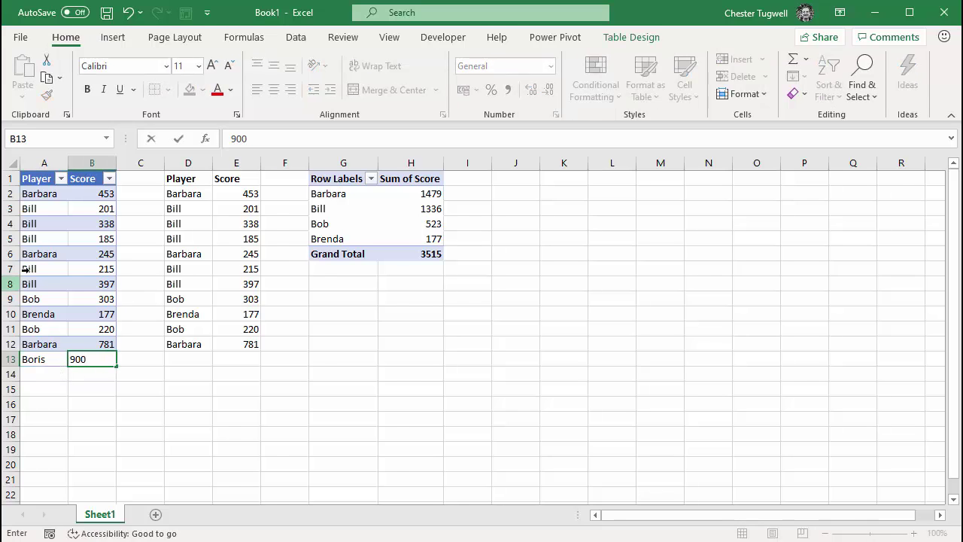
click(75, 260)
Refresh the pivot to show Boris at 900 (total 4415), then clear A13:B13
right_click(344, 218)
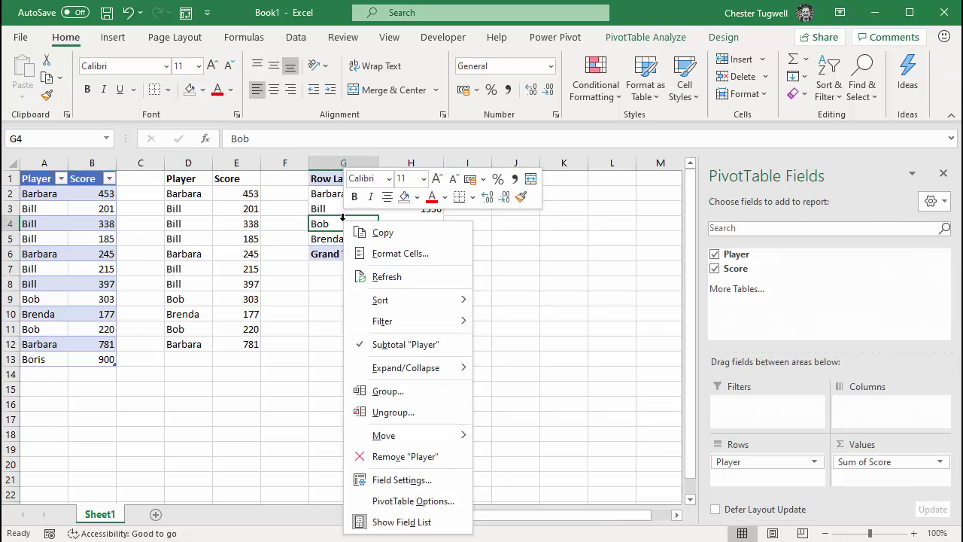
click(384, 275)
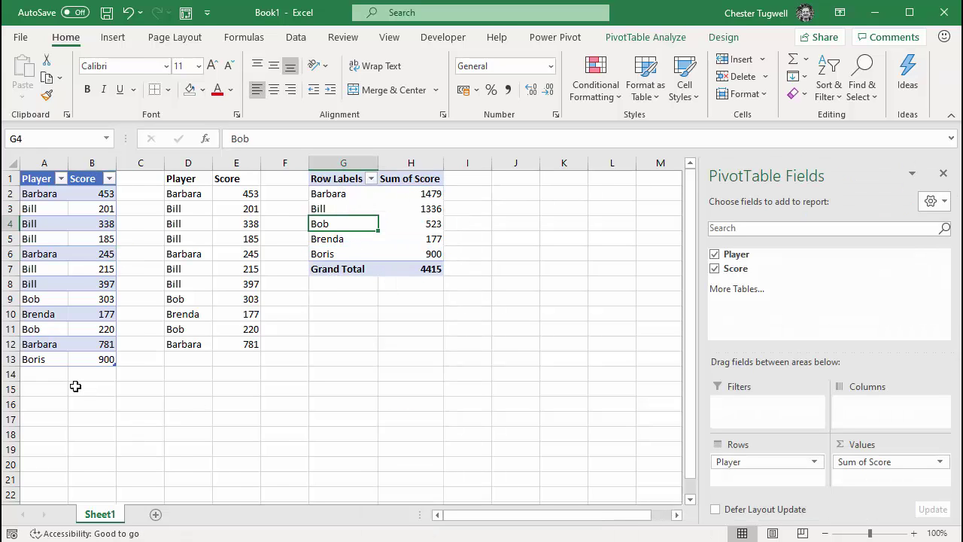
drag(52, 361, 80, 359)
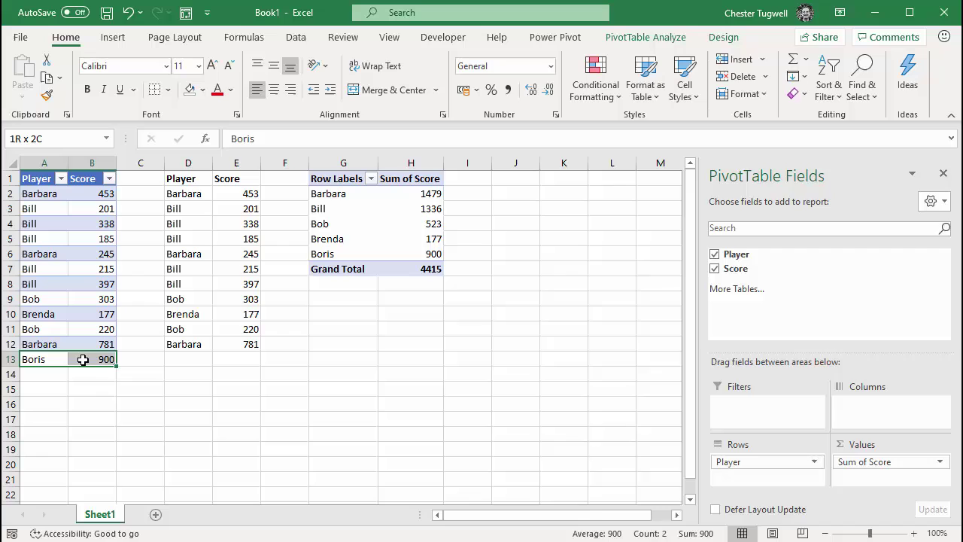
key(Delete)
Refresh the pivot, shrink Table2 back to row 12, and refresh again to restore the 3515 total
click(323, 384)
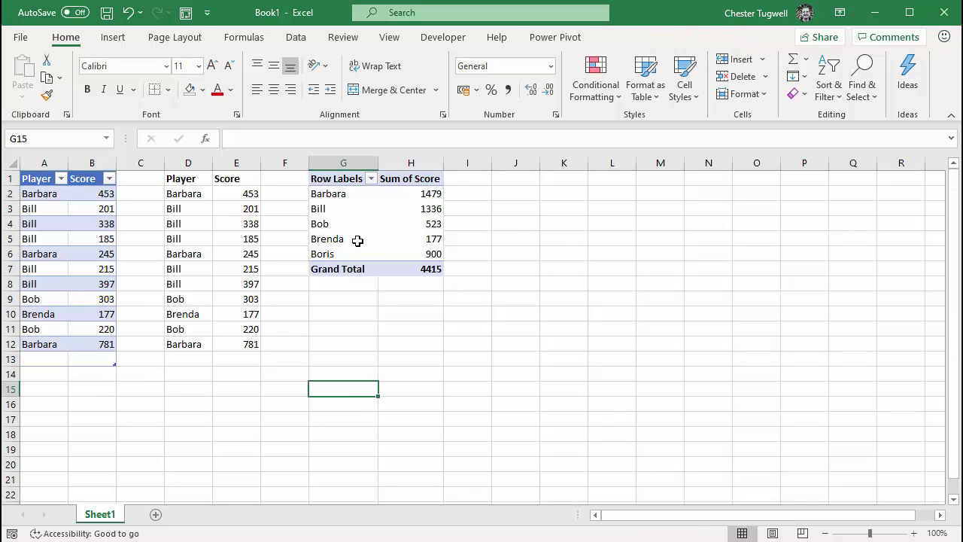
right_click(357, 240)
click(397, 296)
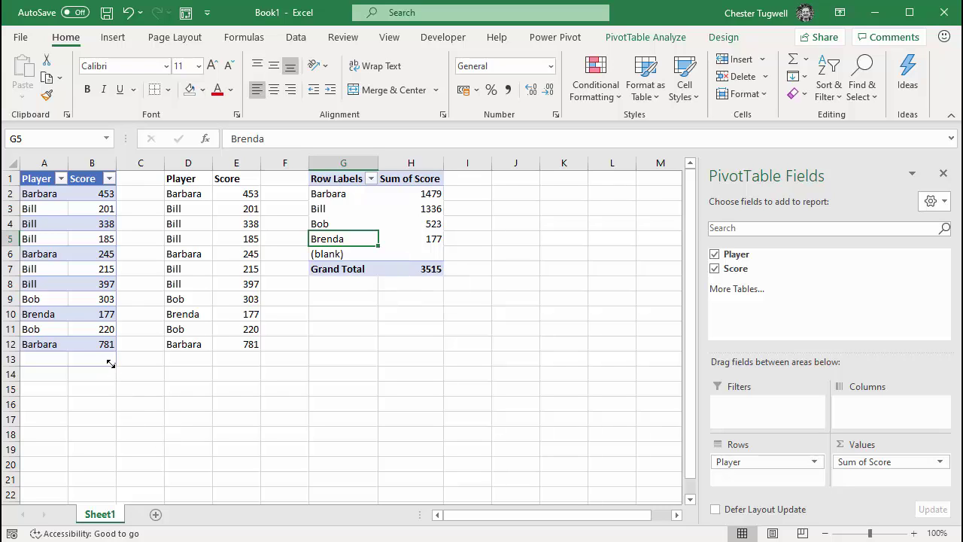
drag(111, 363, 115, 352)
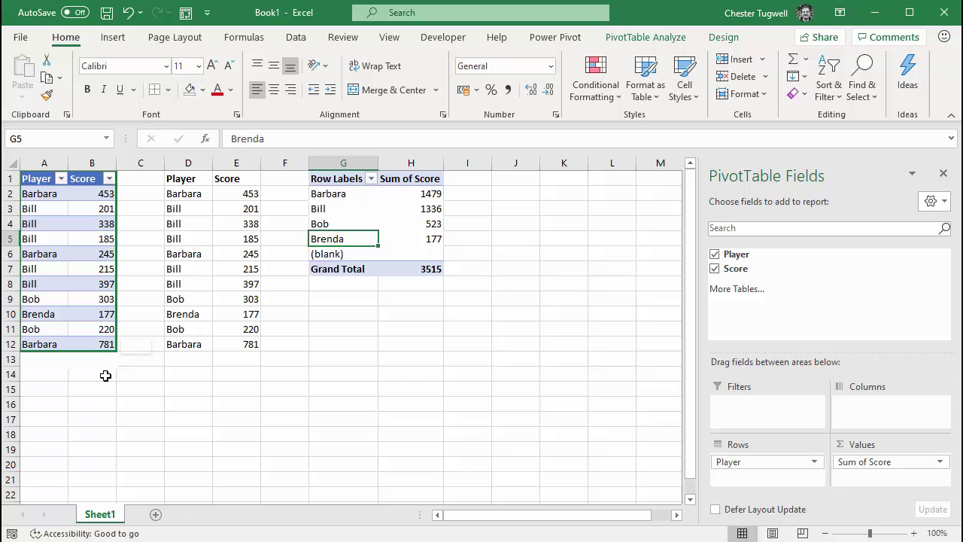
right_click(351, 222)
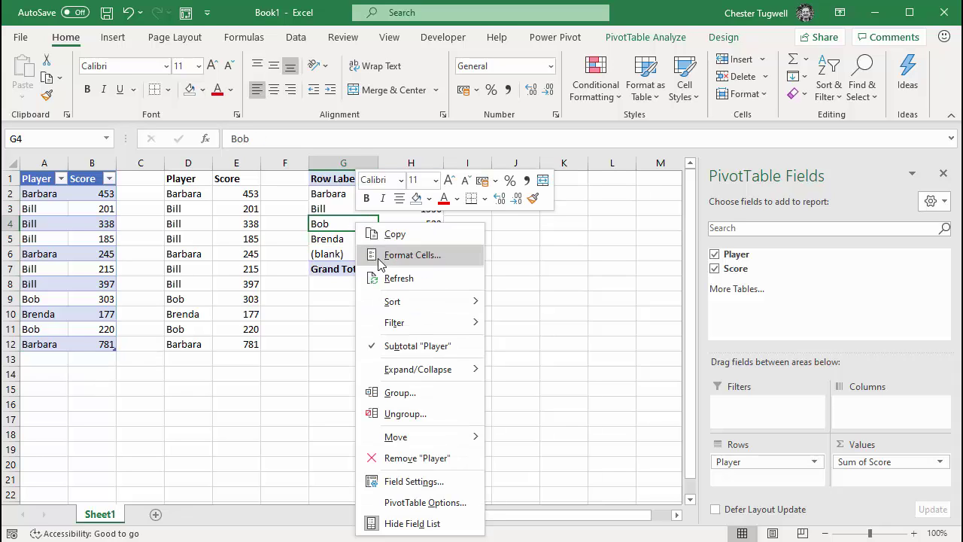
click(384, 277)
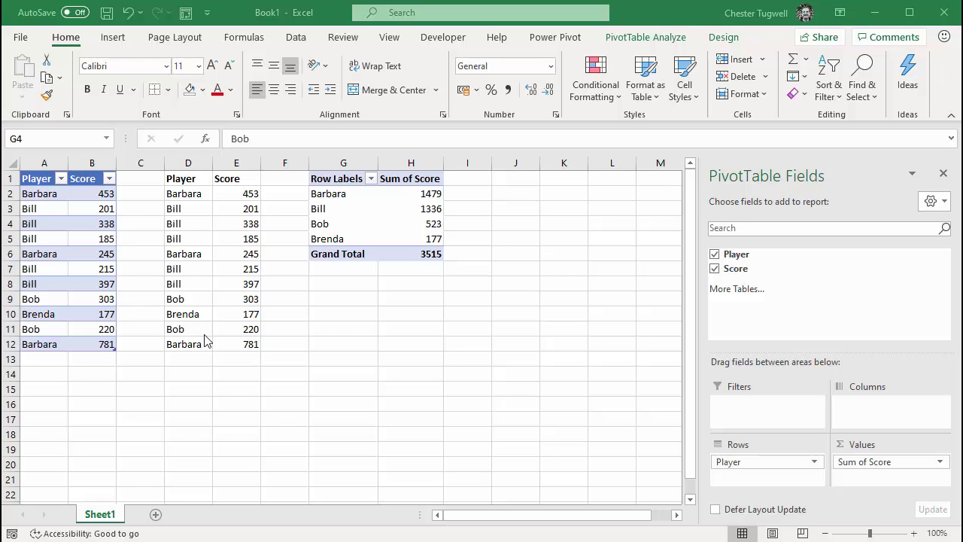
Start an OFFSET formula in G9 anchored on the absolute reference $D$1
click(331, 299)
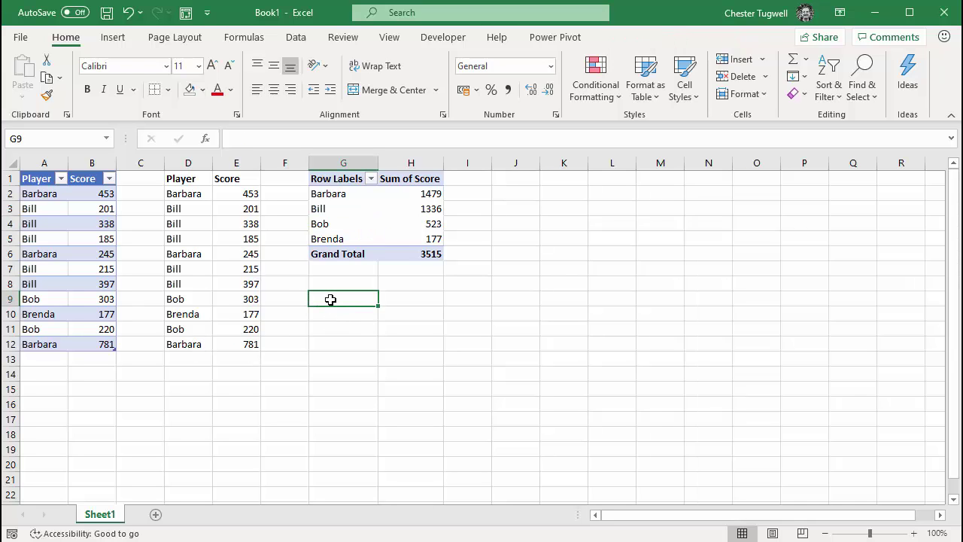
text(=)
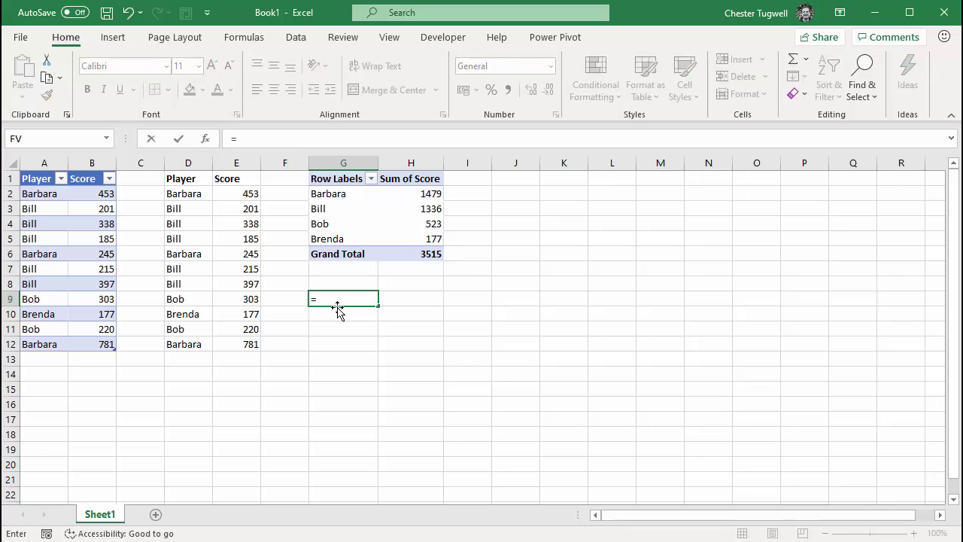
text(offse)
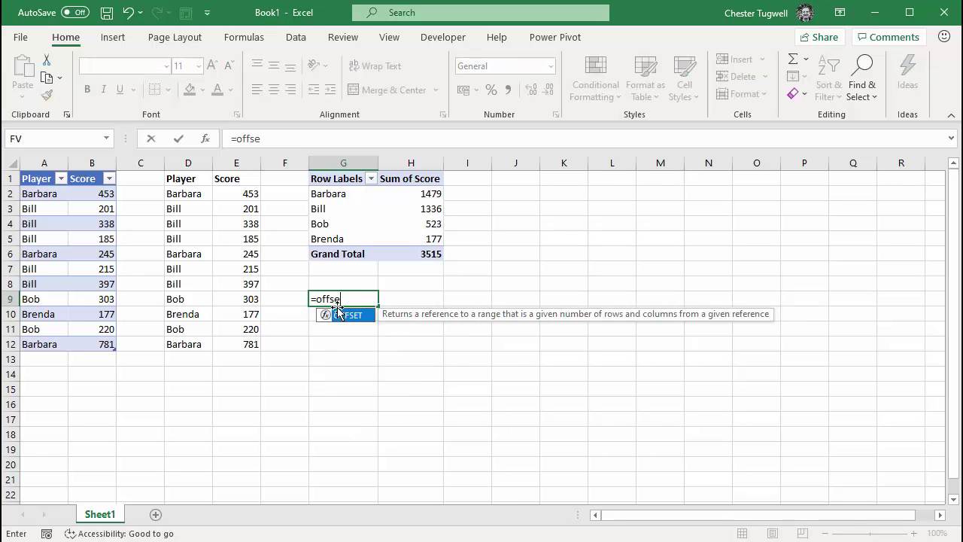
text(t()
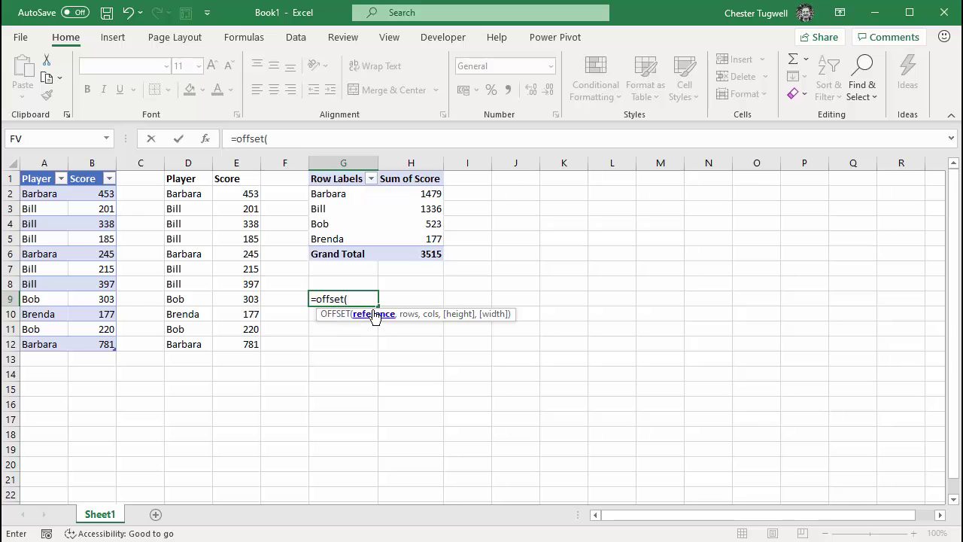
click(192, 179)
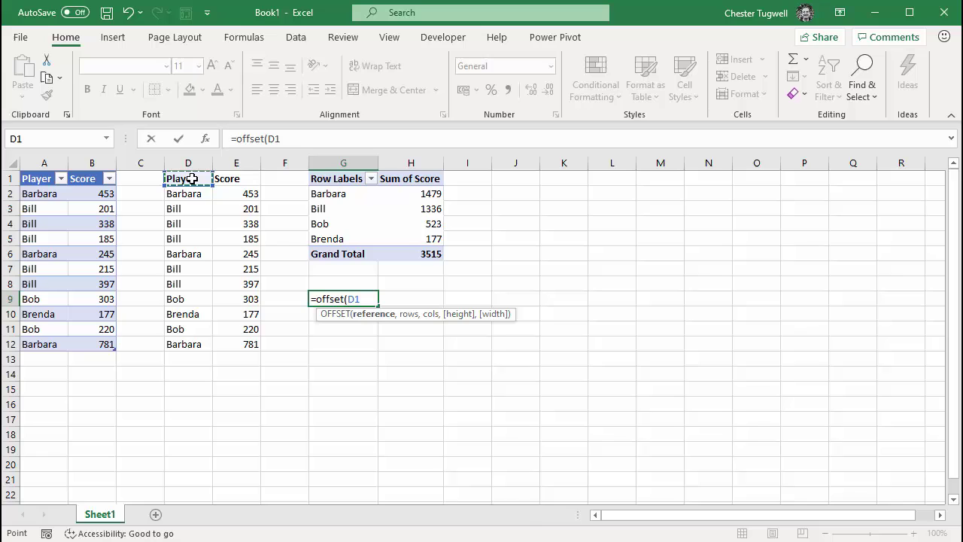
key(F4)
Complete G9 as =OFFSET($D$1,,,COUNTA($D:$D),2), spilling the Player/Score list into G9:H20
text(,)
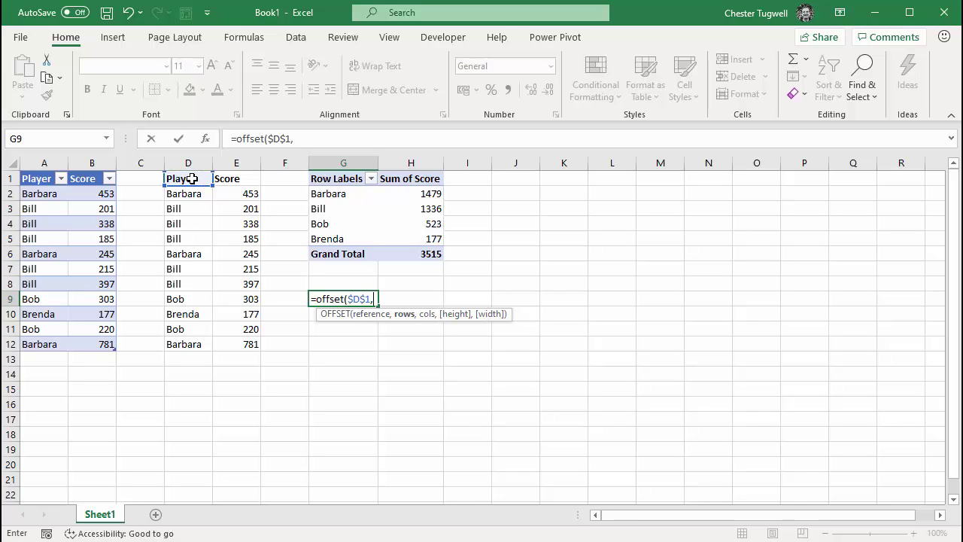
text(,)
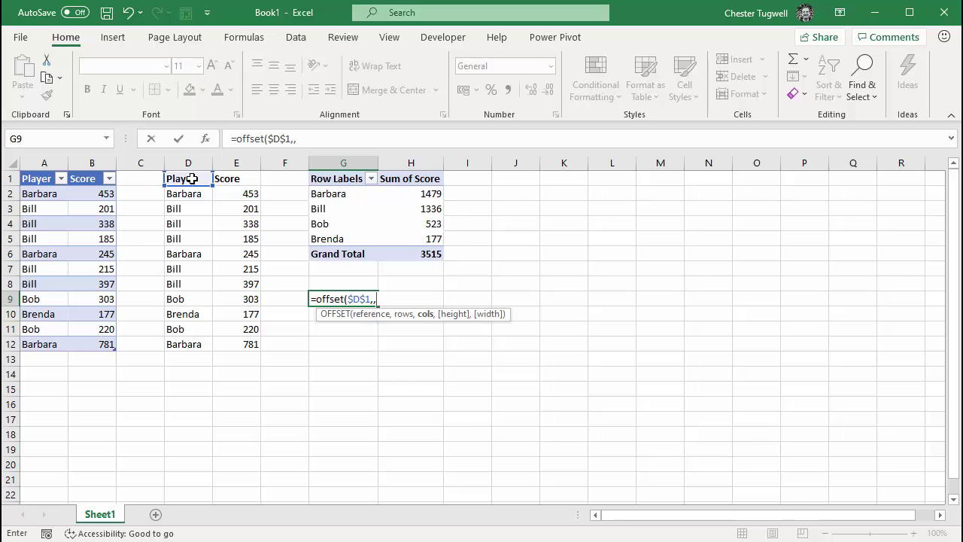
text(,)
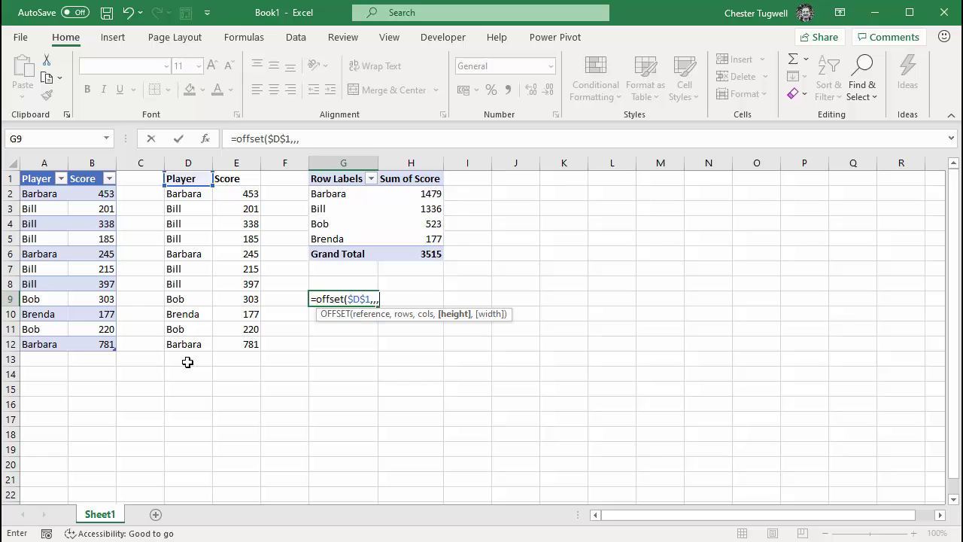
text(COUN)
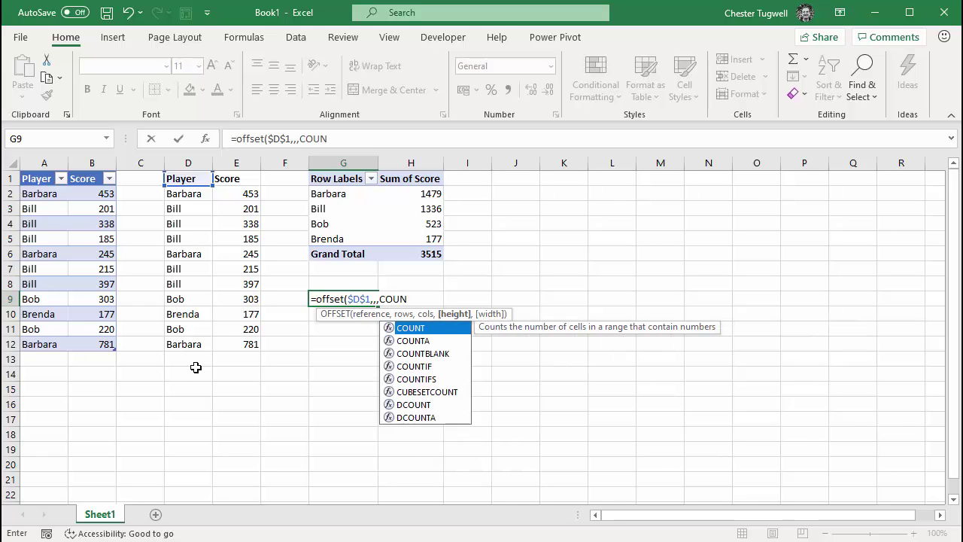
text(TA()
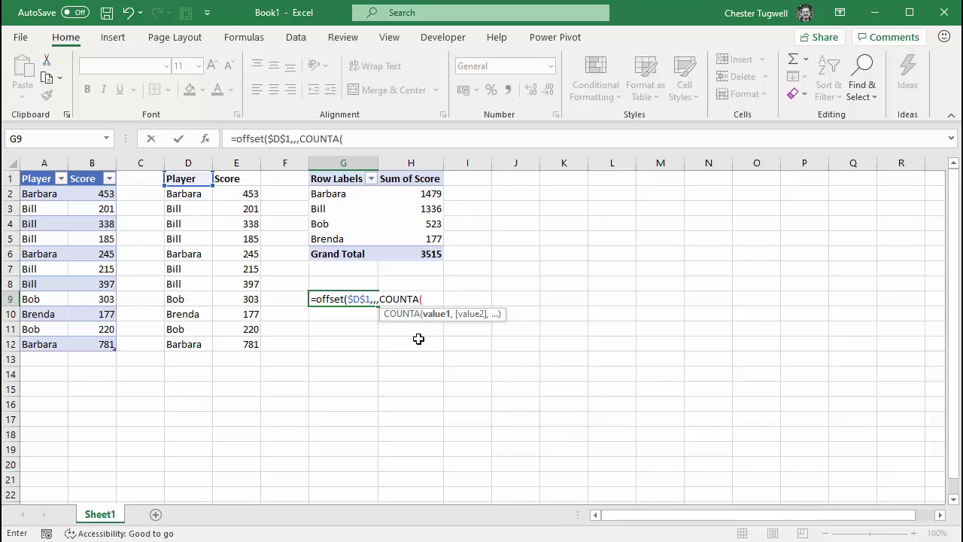
click(188, 163)
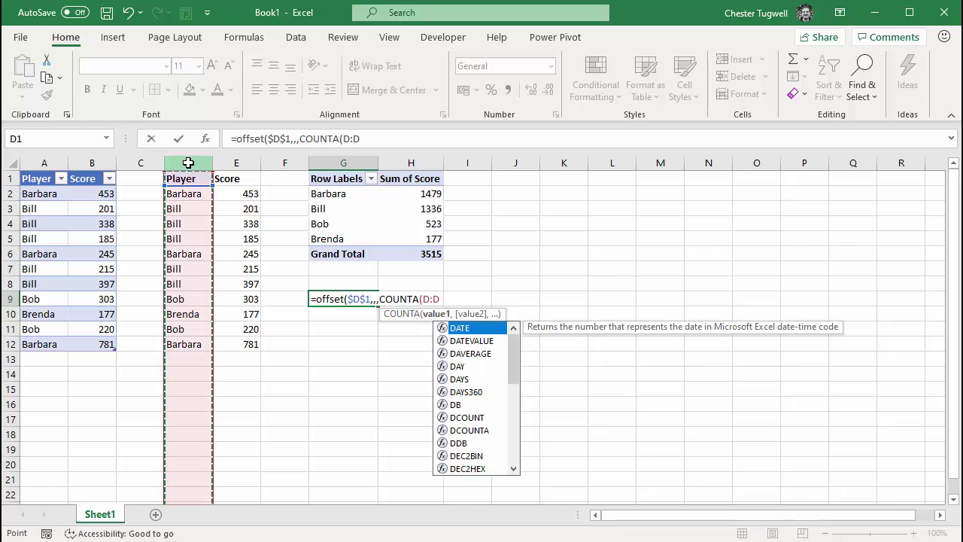
key(F4)
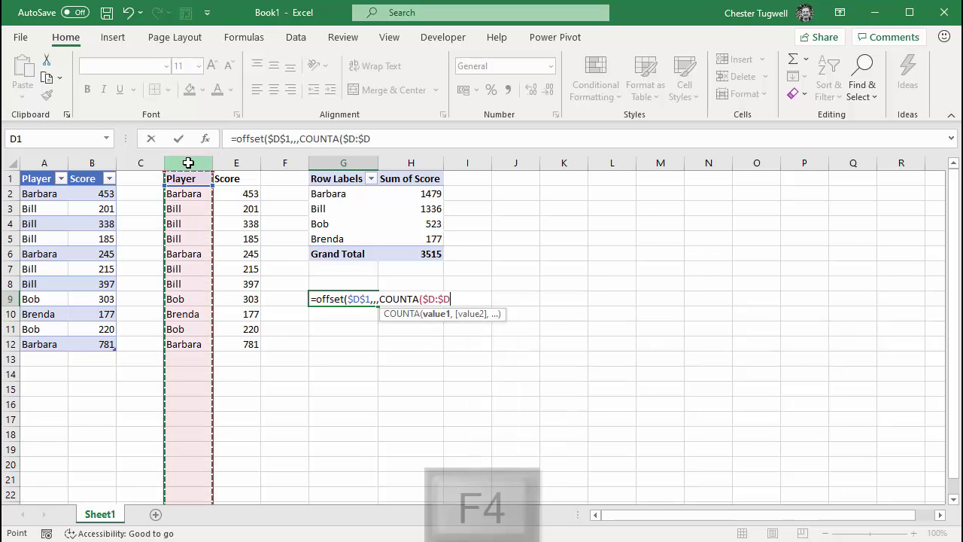
text())
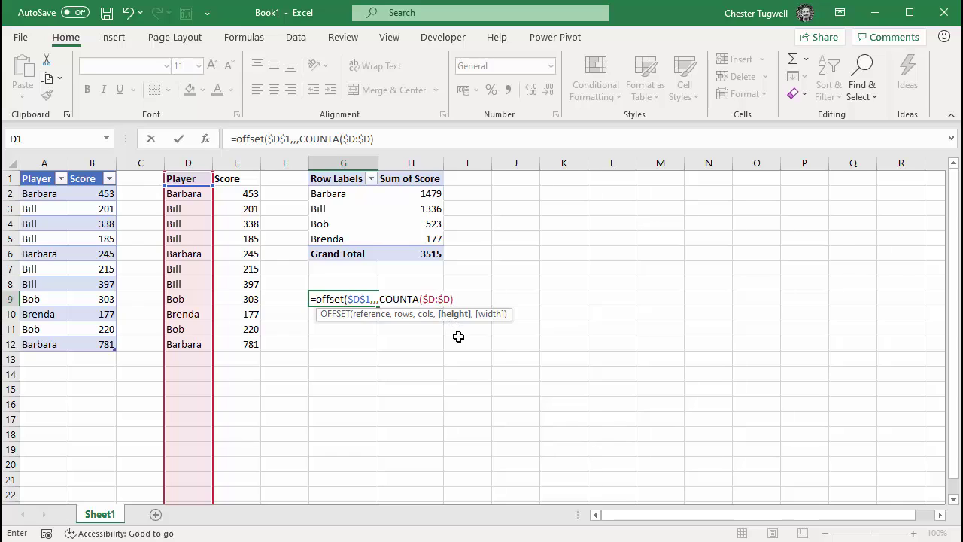
text(,)
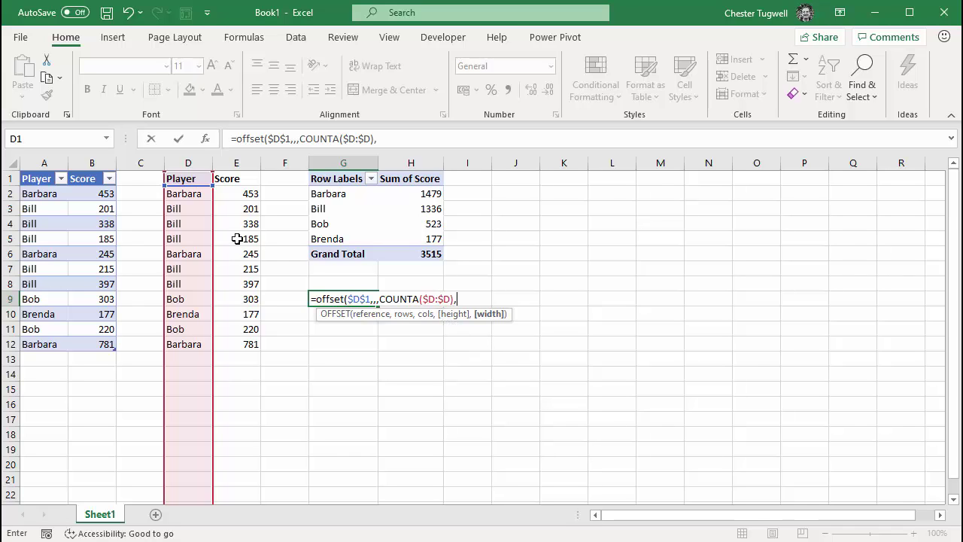
text(2)
text())
key(Return)
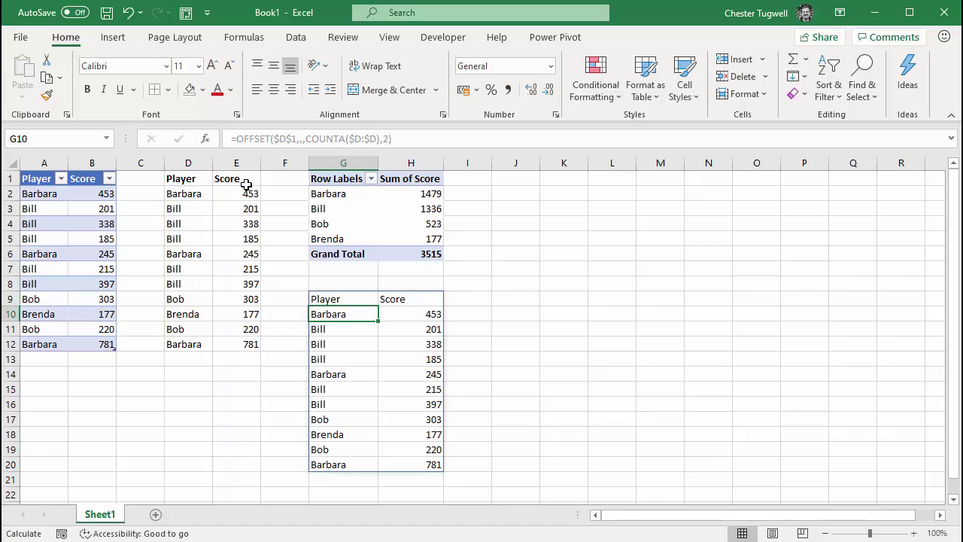
click(329, 298)
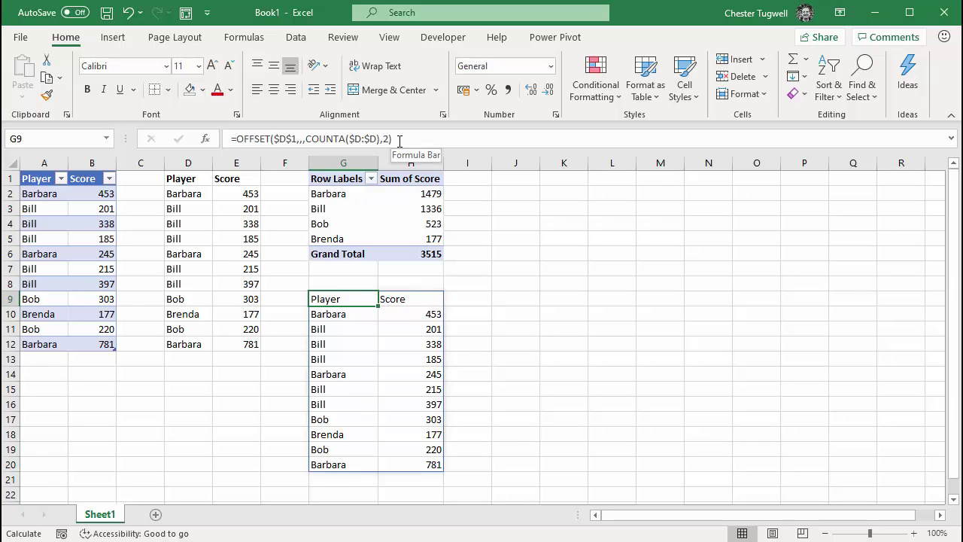
Copy the OFFSET/COUNTA formula text from G9 without changing the cell
drag(399, 140, 229, 140)
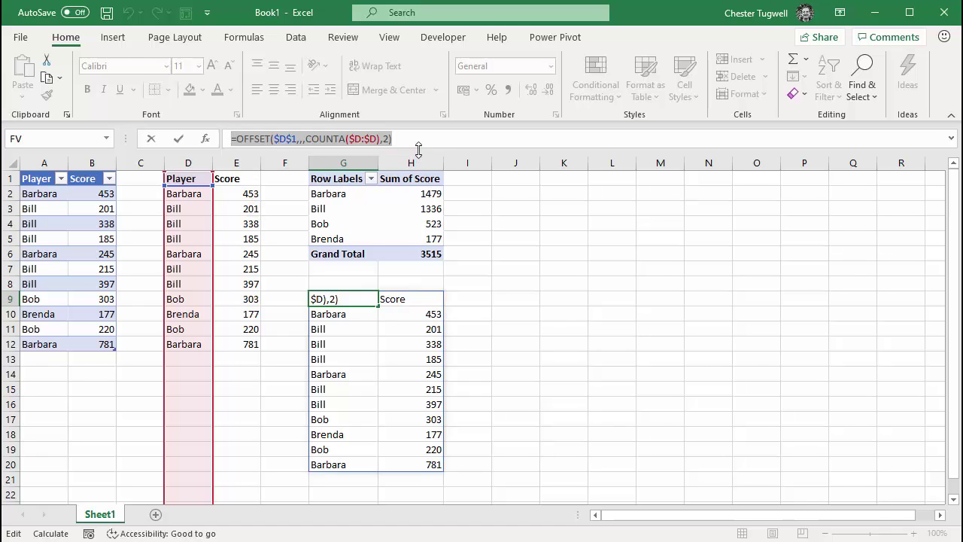
key(ctrl+c)
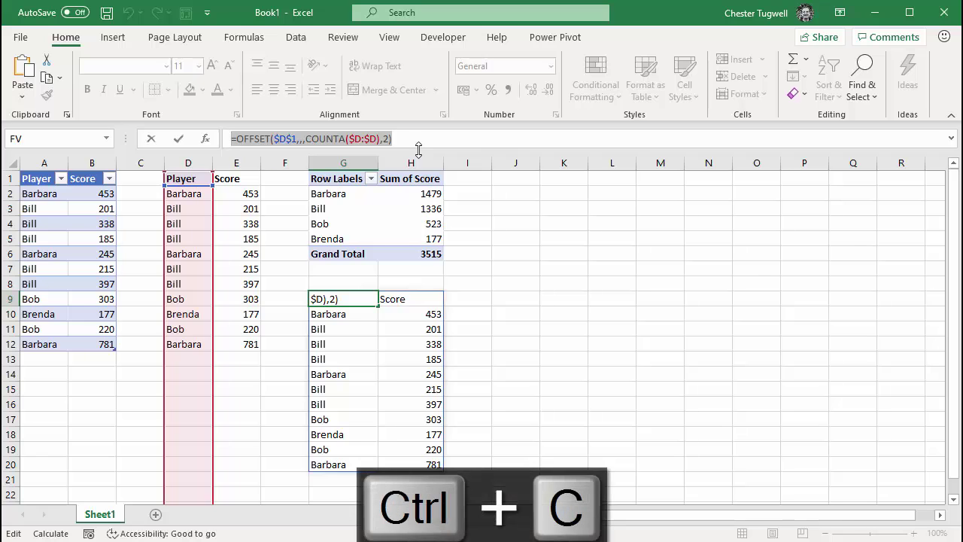
key(Return)
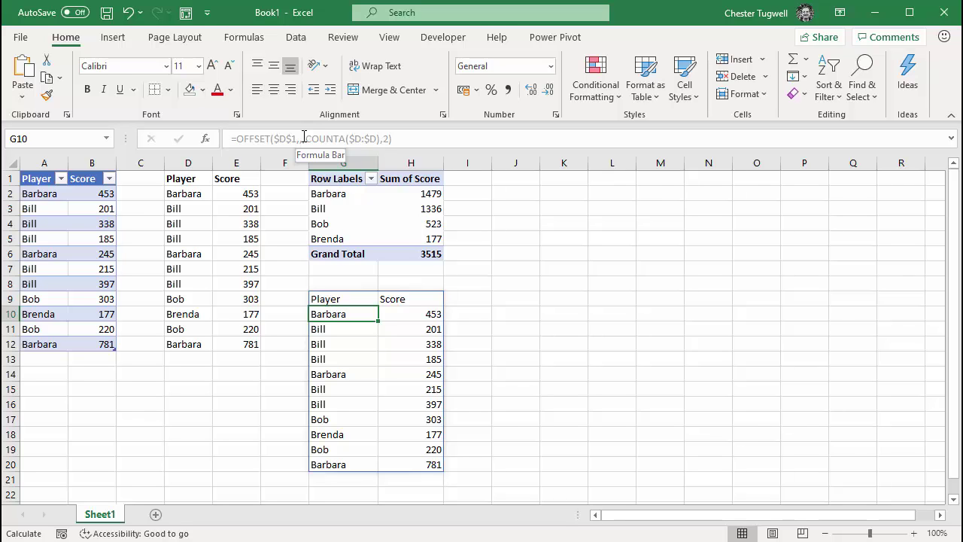
Delete the existing Scores name in the Name Manager
click(244, 39)
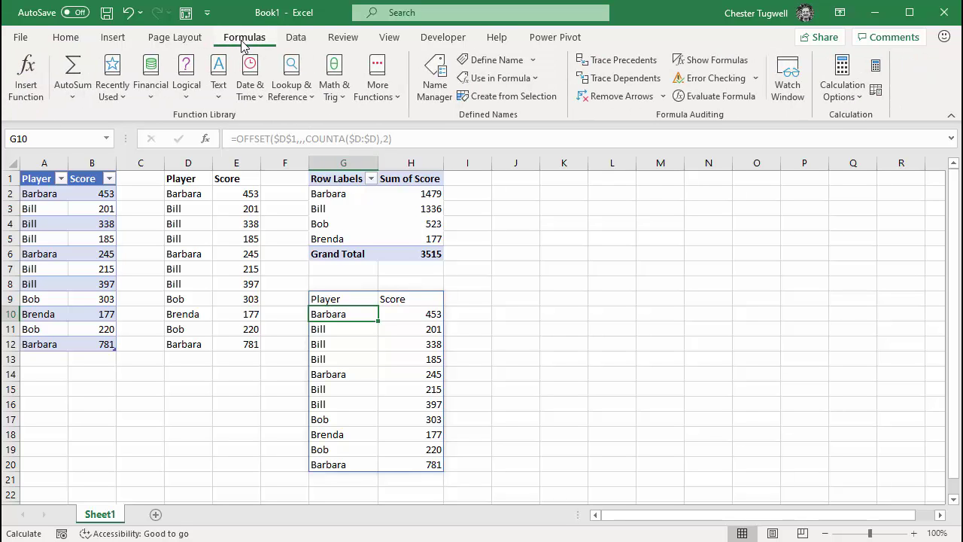
click(436, 81)
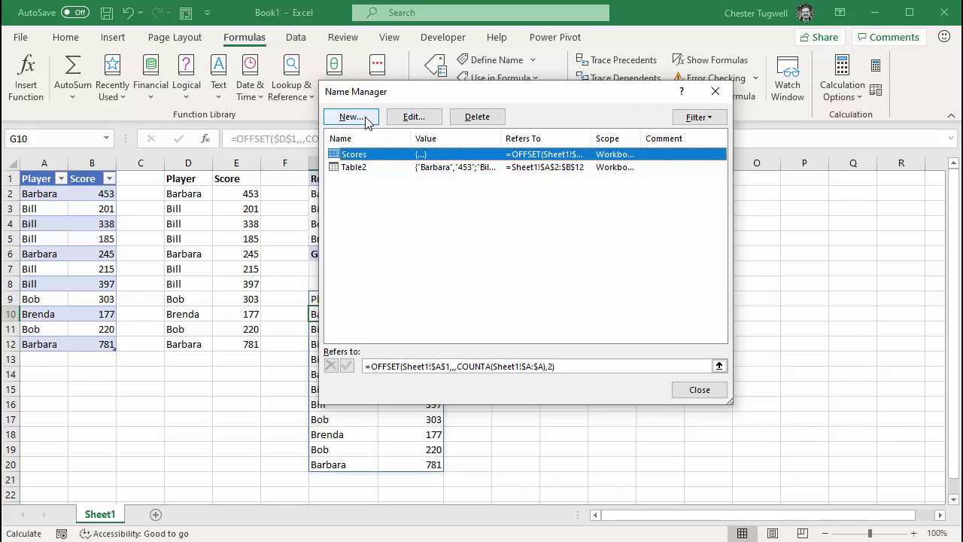
click(477, 119)
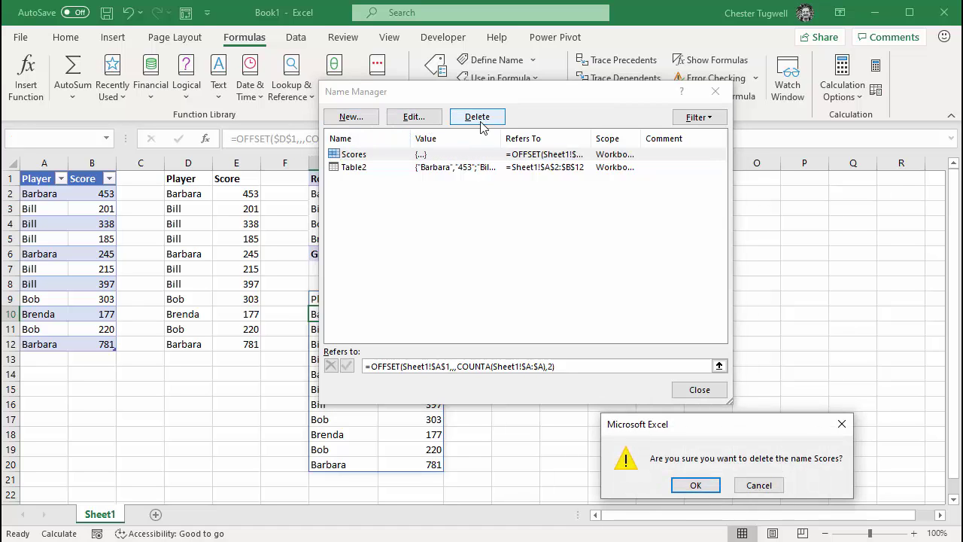
click(695, 486)
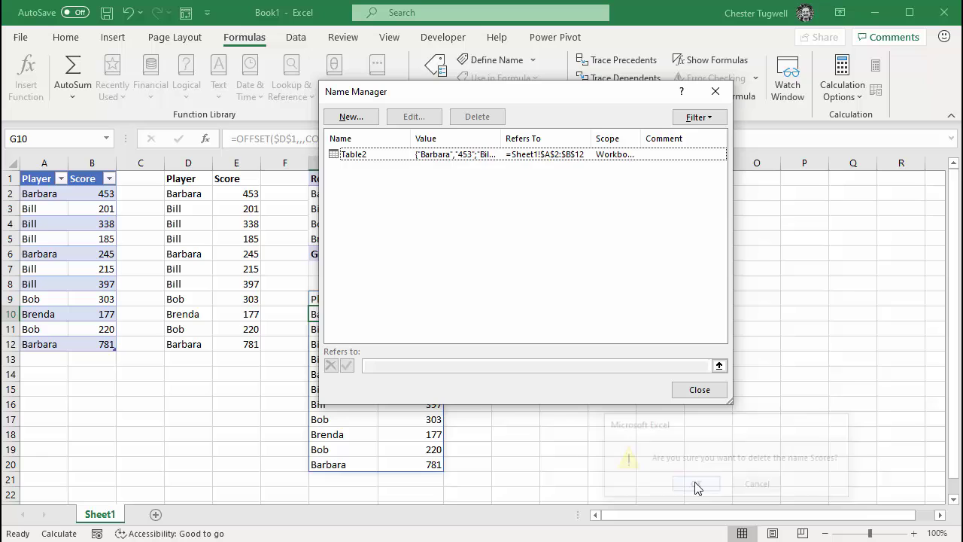
Define a new name Scores referring to the pasted OFFSET/COUNTA formula
click(351, 118)
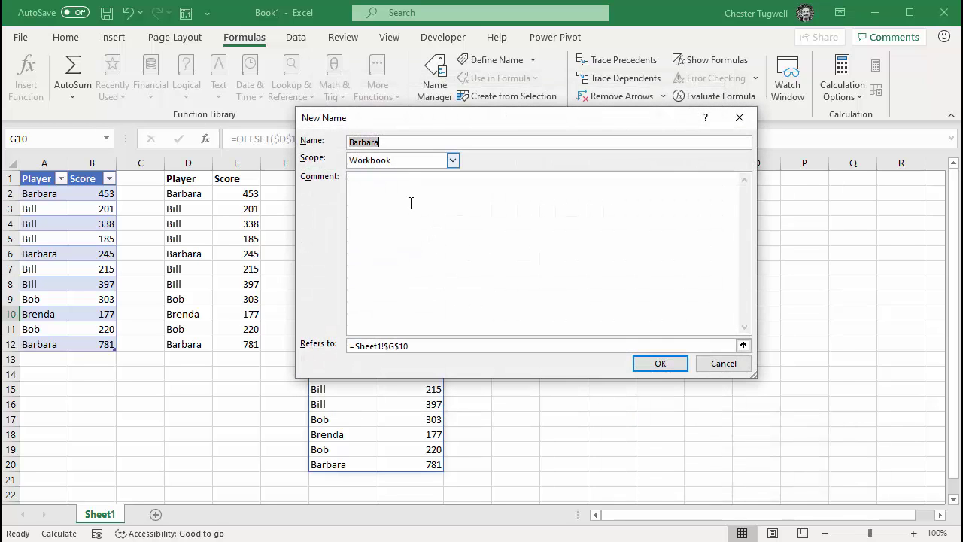
text(Scores)
click(413, 345)
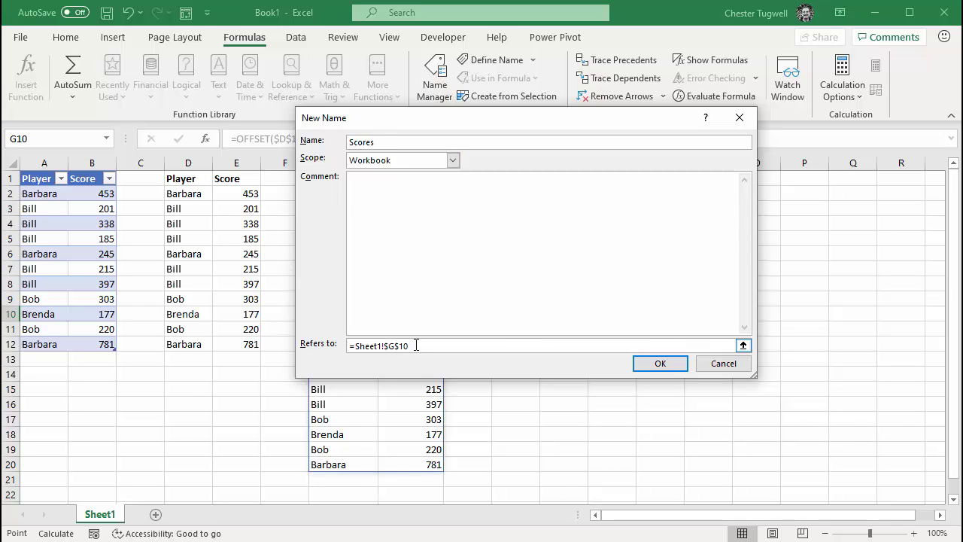
drag(412, 345, 347, 345)
key(ctrl+v)
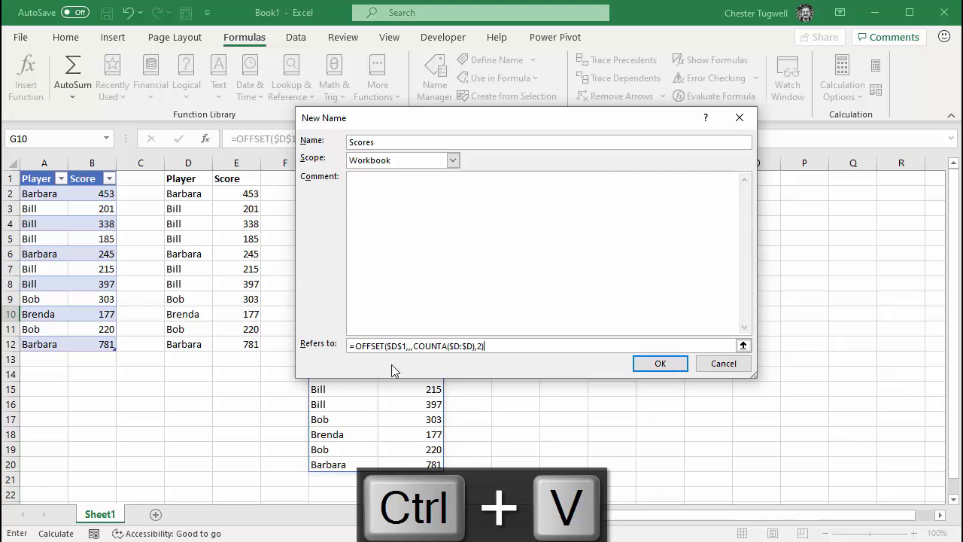
click(660, 363)
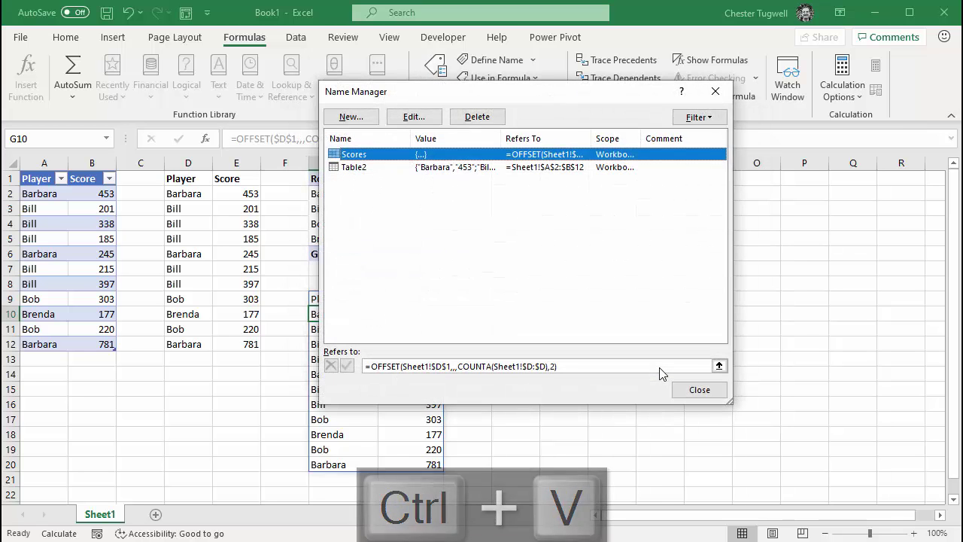
click(687, 391)
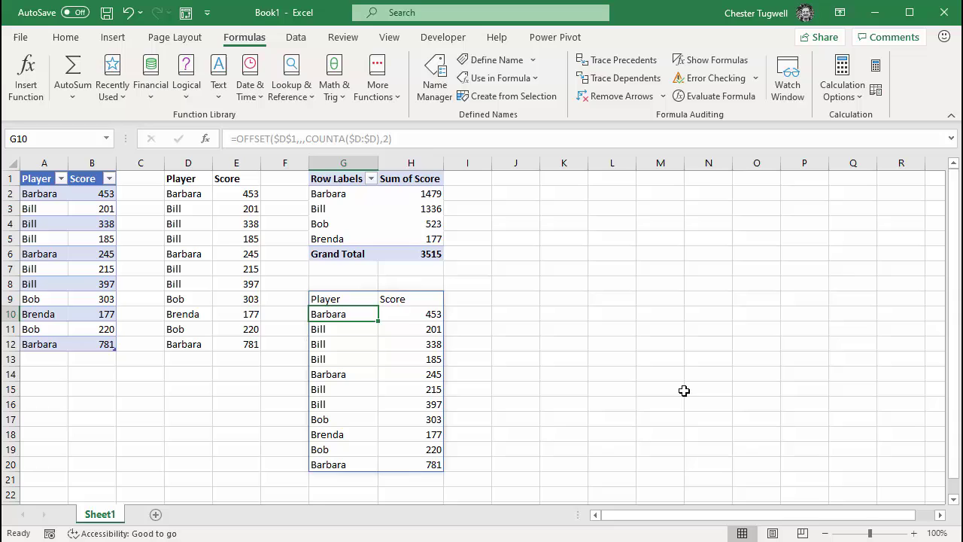
Start a new pivot table using the Scores name as its source instead of D1:E12
click(193, 213)
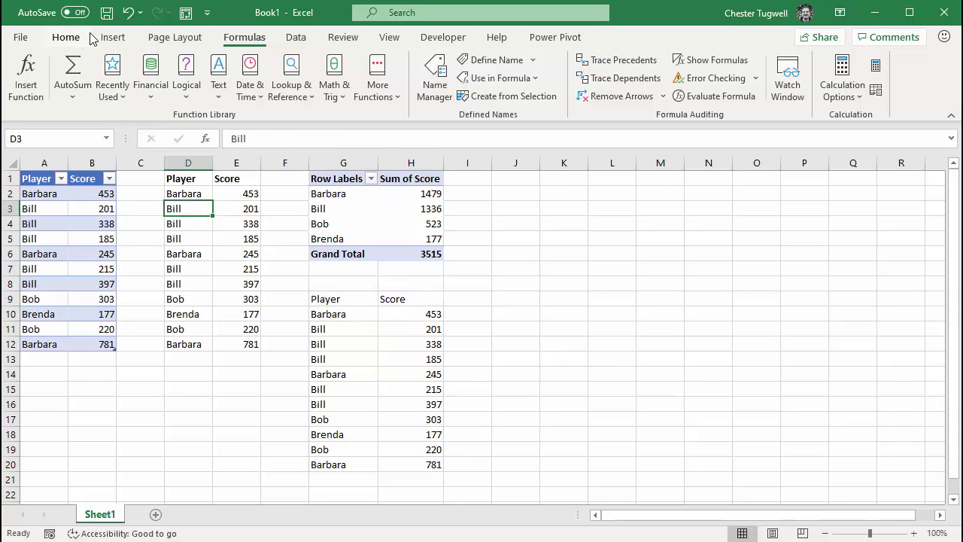
click(113, 37)
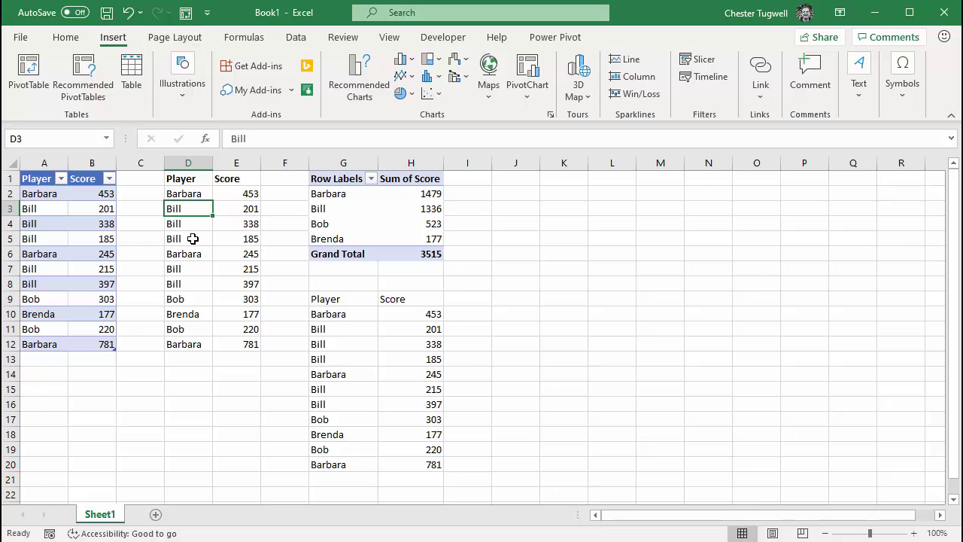
click(47, 71)
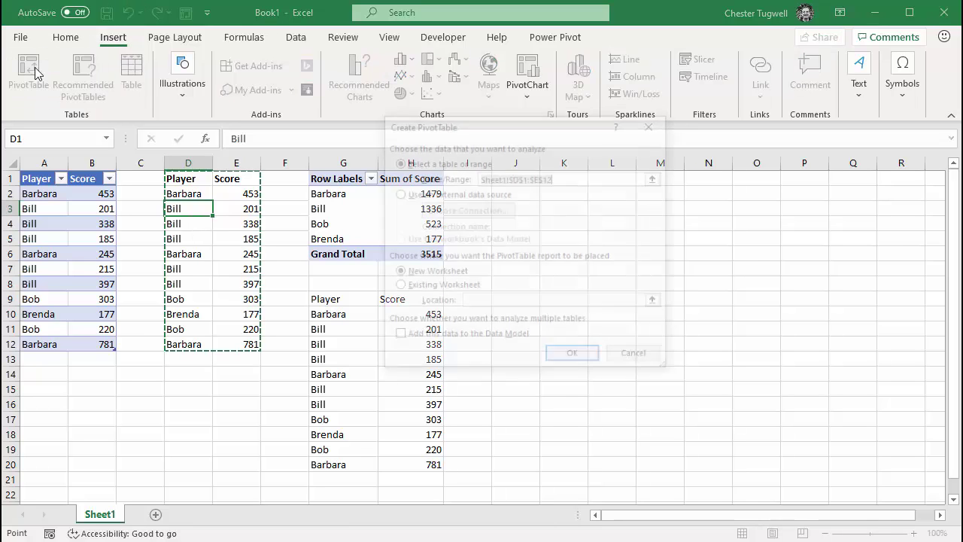
double_click(566, 179)
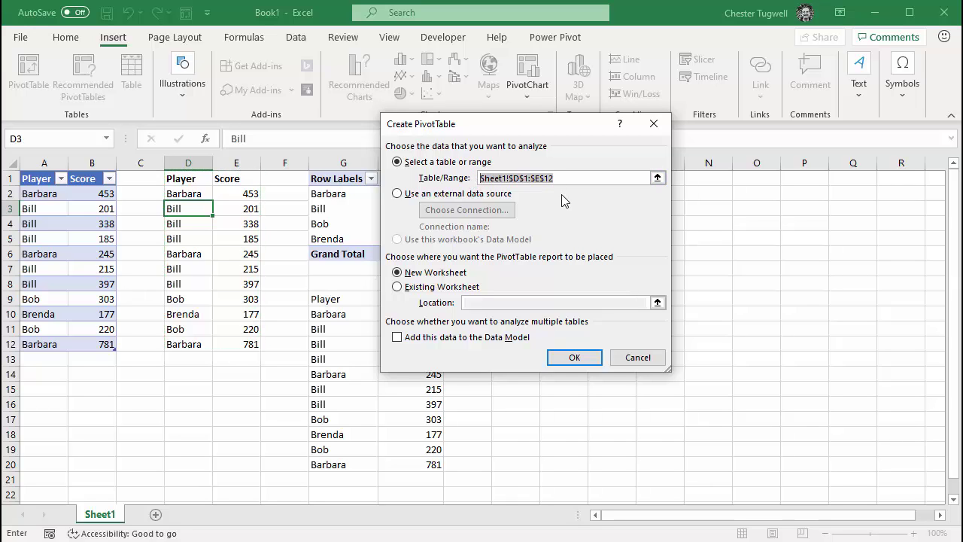
key(BackSpace)
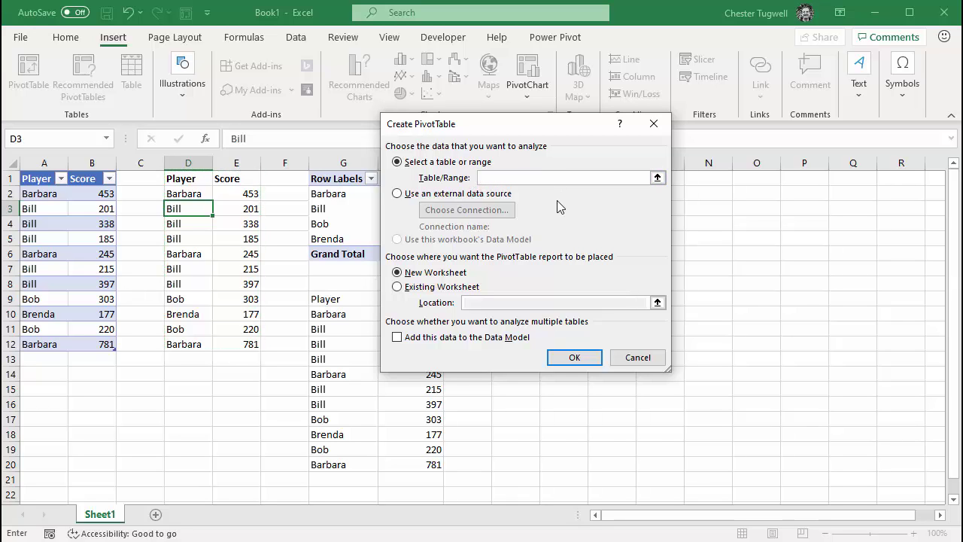
key(F3)
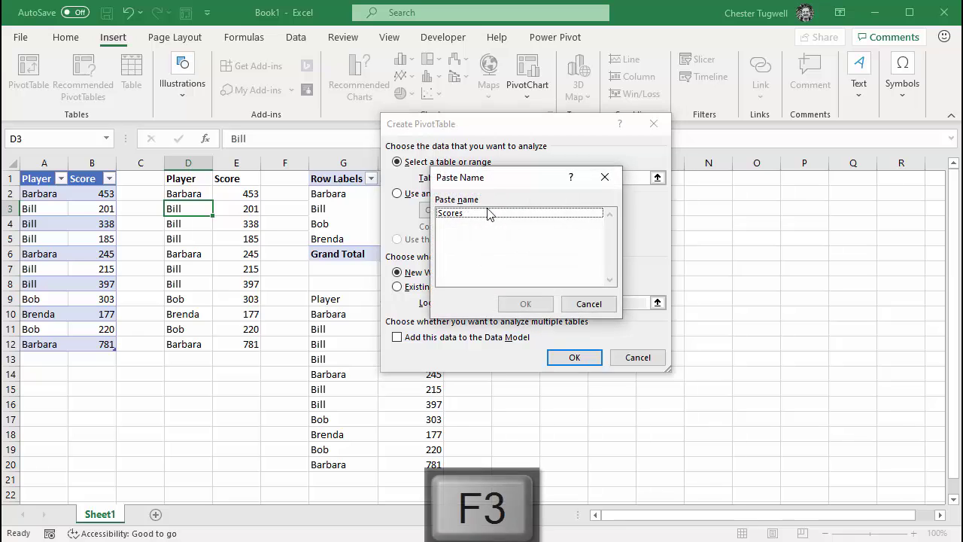
click(462, 215)
click(526, 304)
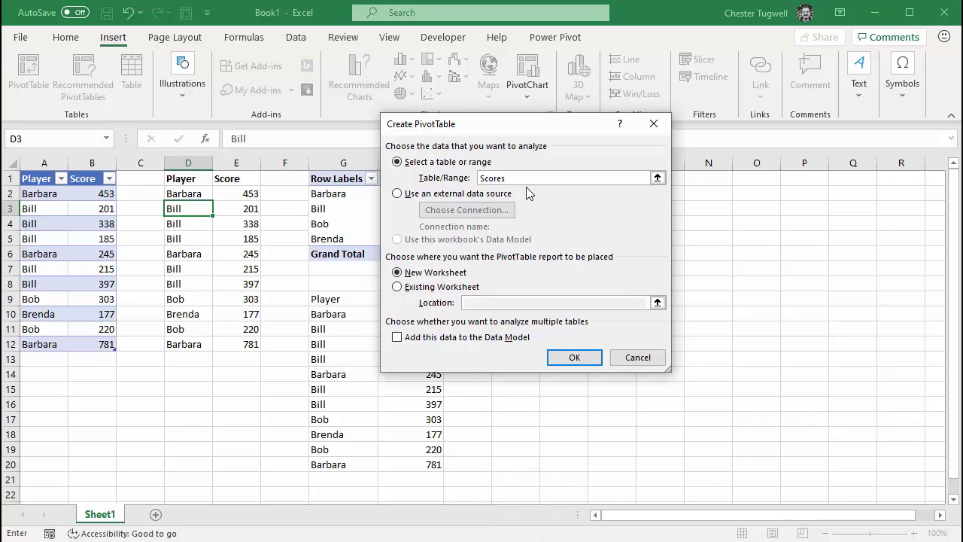
Place the new pivot table on the existing worksheet at cell J1
click(398, 288)
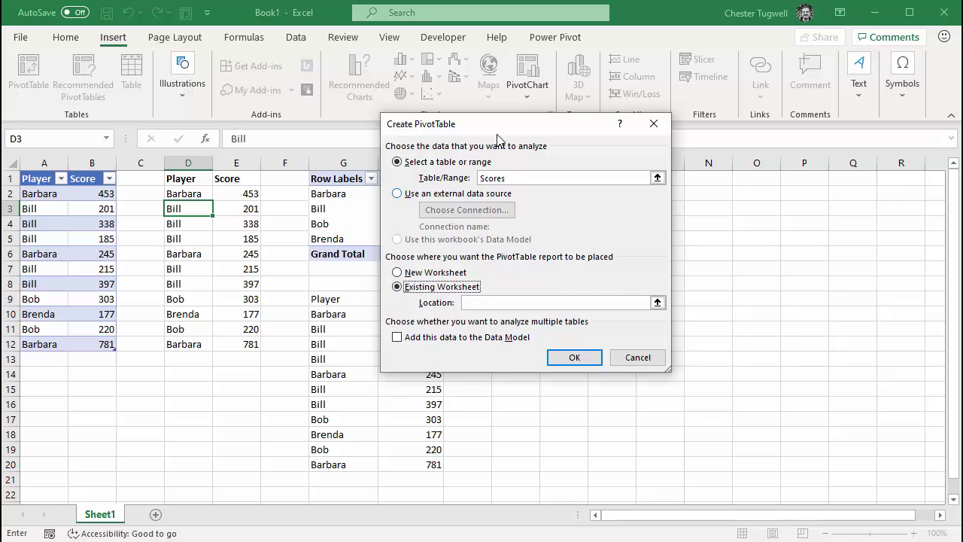
drag(510, 134, 255, 97)
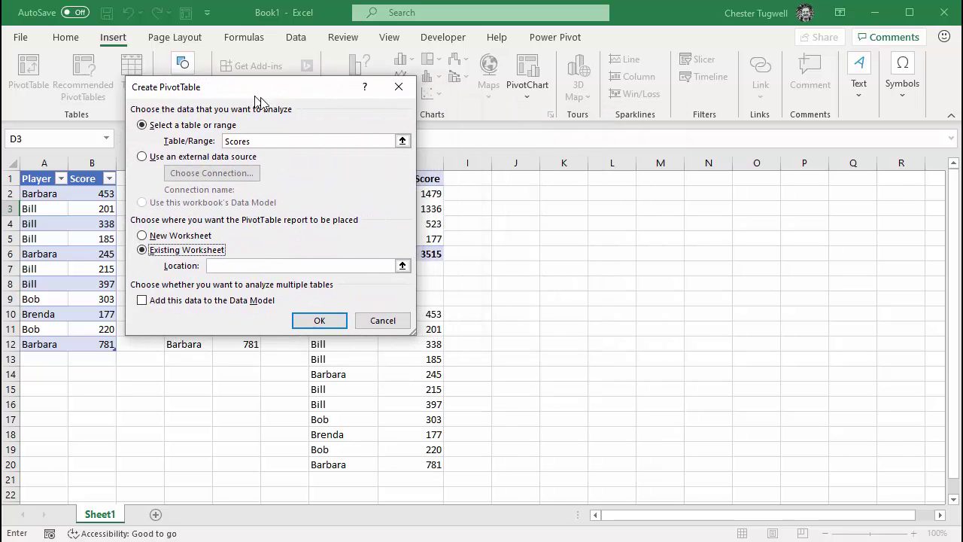
click(526, 176)
click(319, 320)
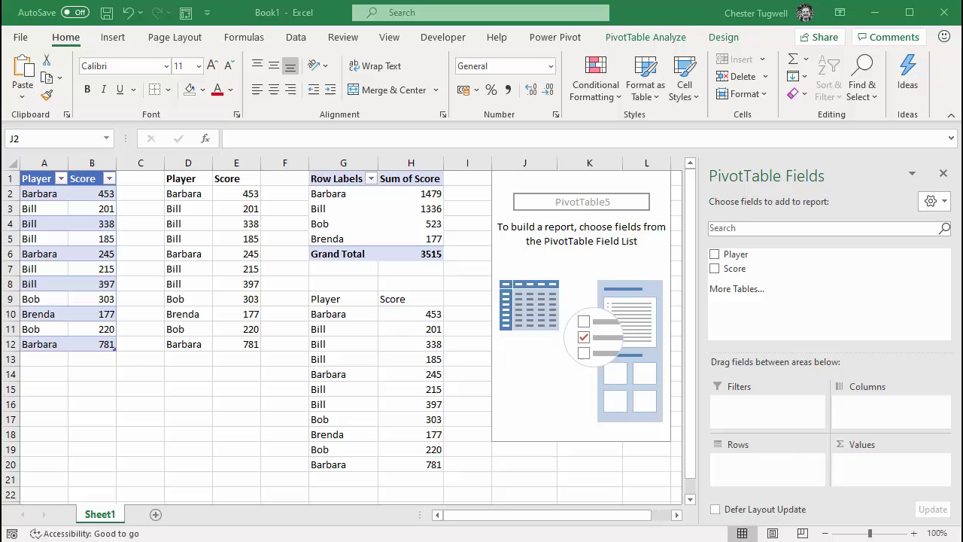
Sum Score by Player at J1, add Boris (900) in row 13, and refresh to total 4415
click(715, 254)
click(715, 269)
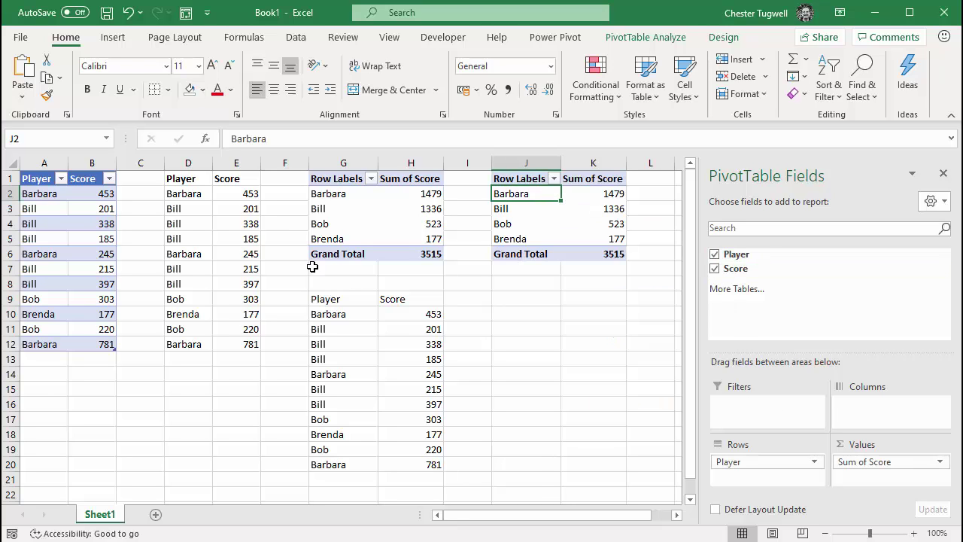
click(201, 359)
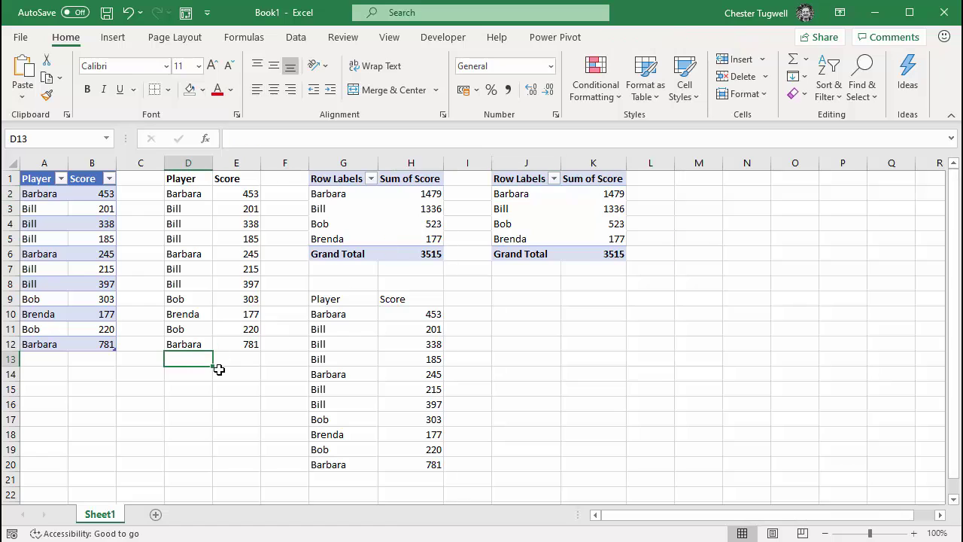
text(Boris)
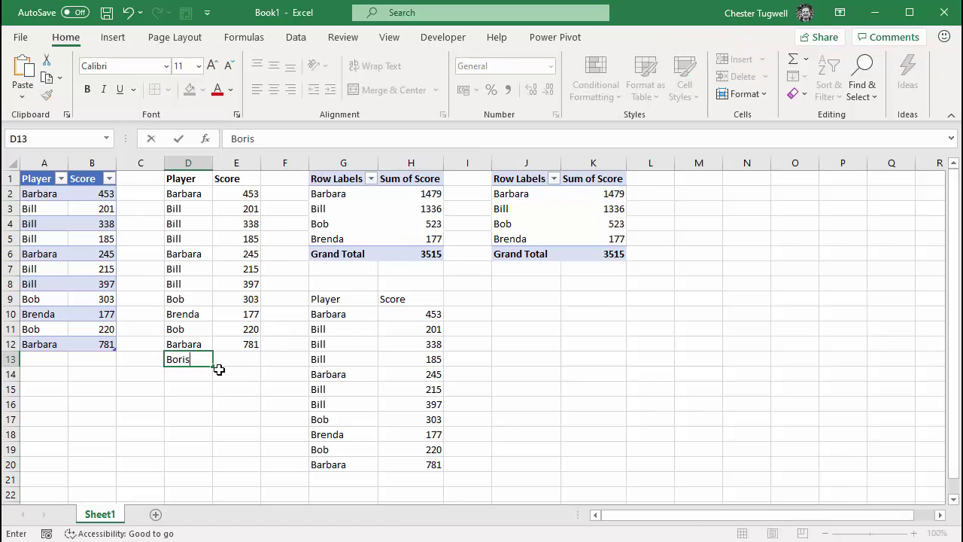
click(249, 357)
text(9)
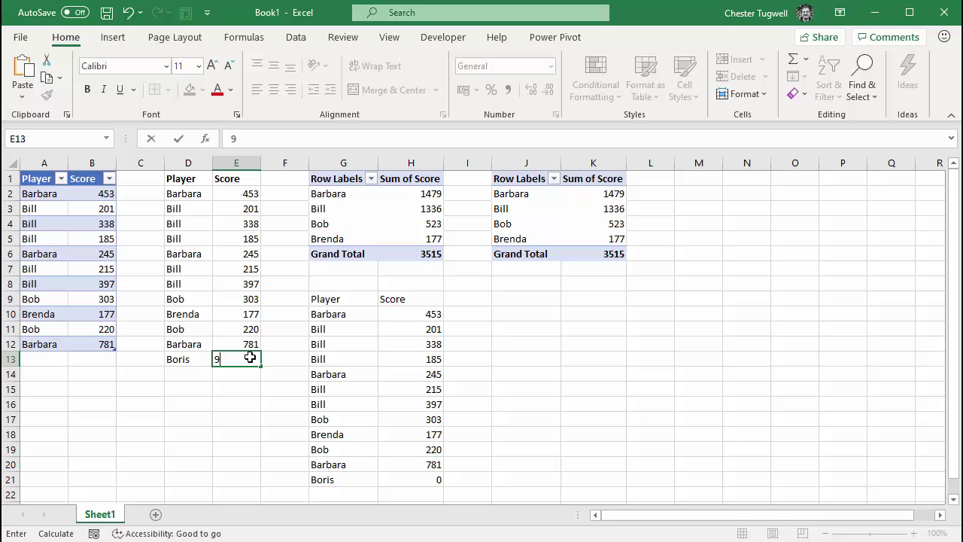
text(00)
click(239, 374)
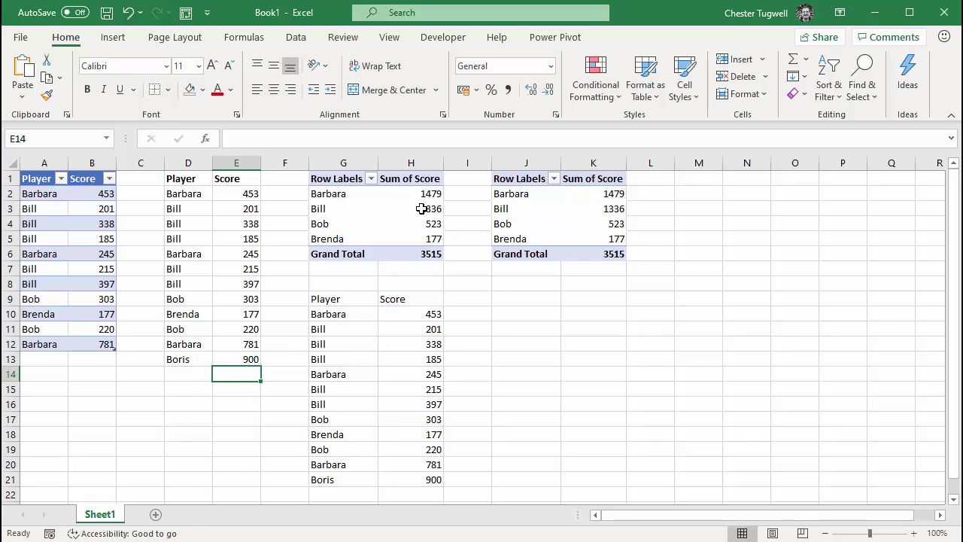
right_click(581, 228)
click(611, 301)
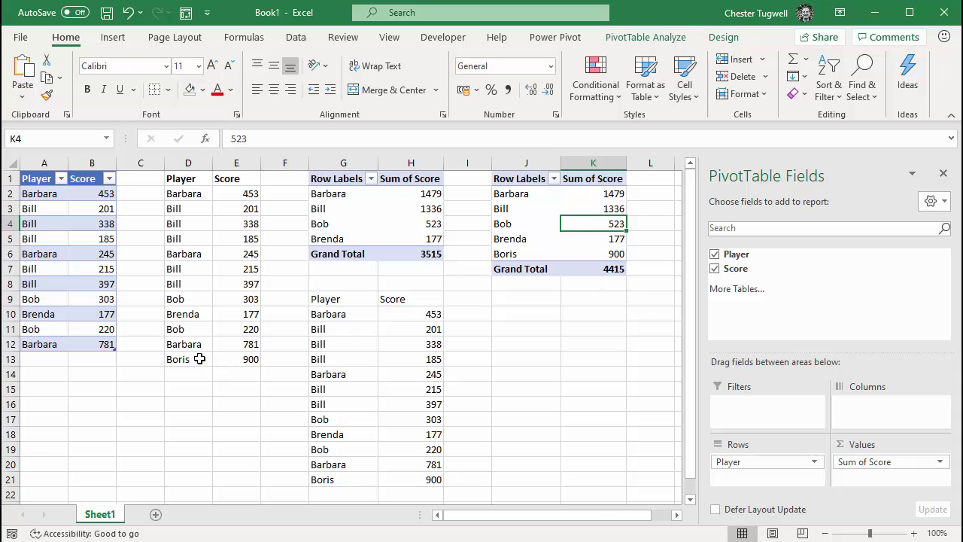
Clear Boris's entry in D13:E13 and refresh the pivot at J1 so it totals 3515
drag(199, 359, 240, 359)
key(Delete)
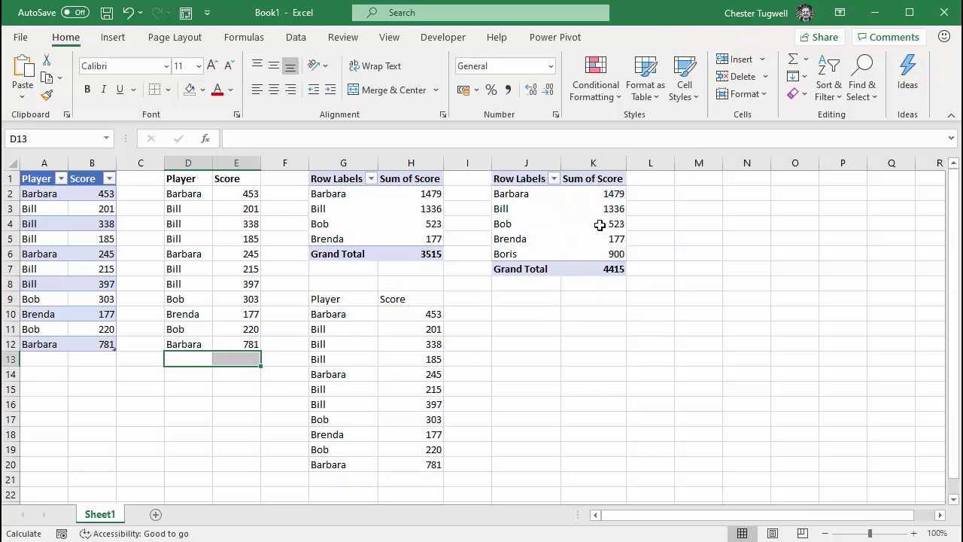
right_click(565, 238)
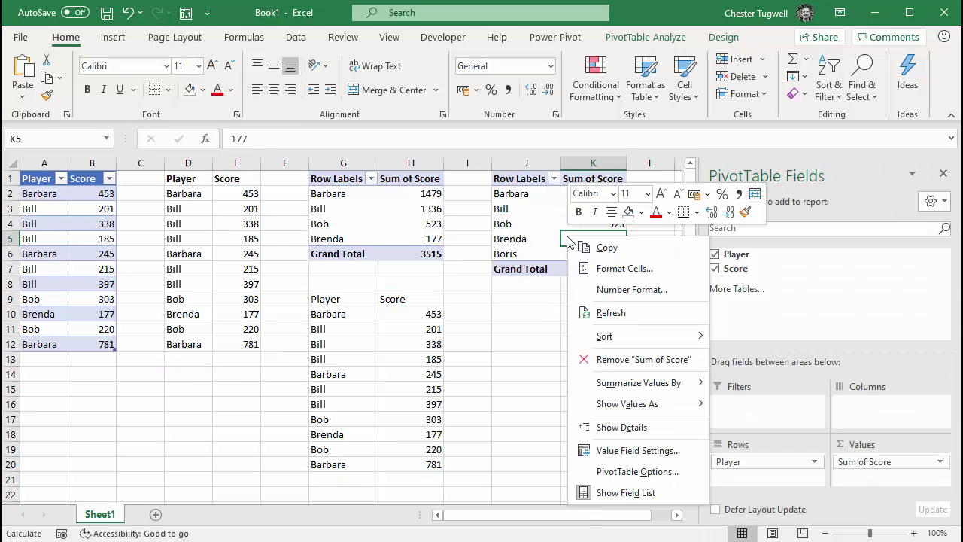
click(611, 313)
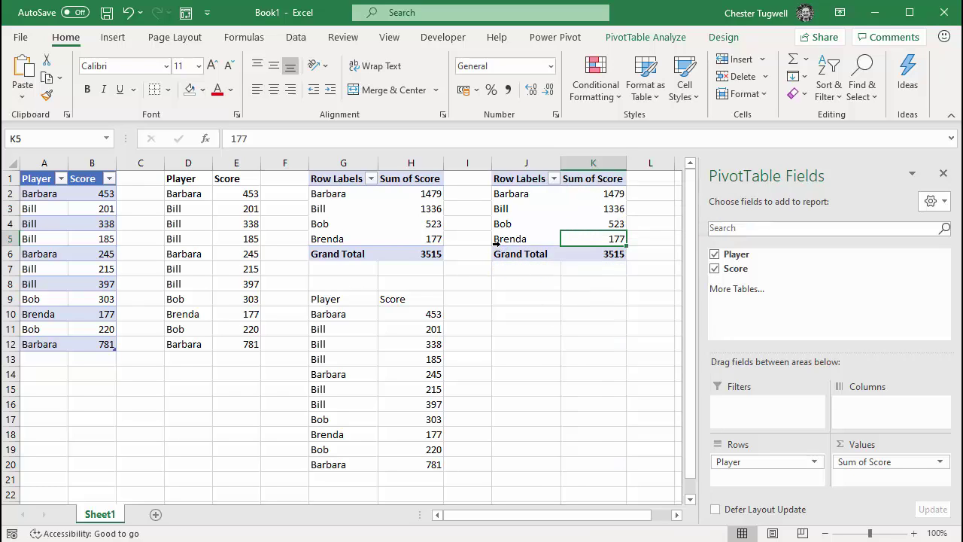